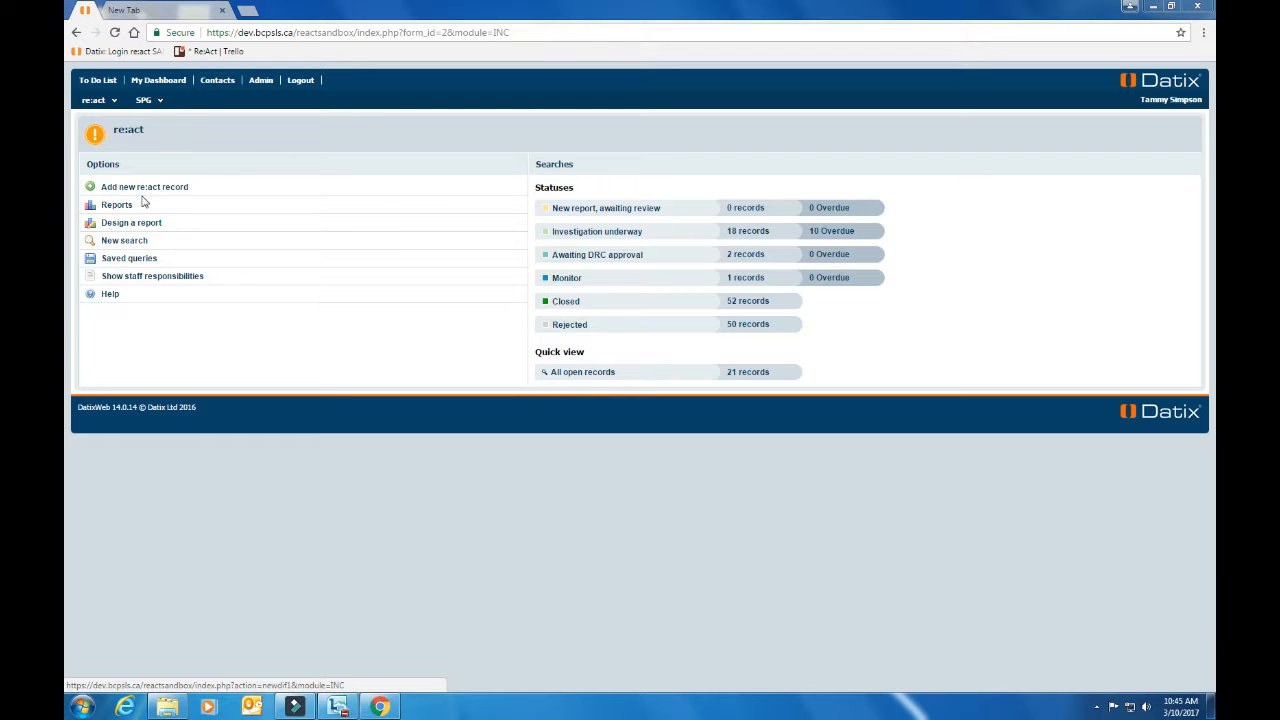
Start a new re:act record from the home page Options
{"action": "left_click", "coordinate": [145, 190]}
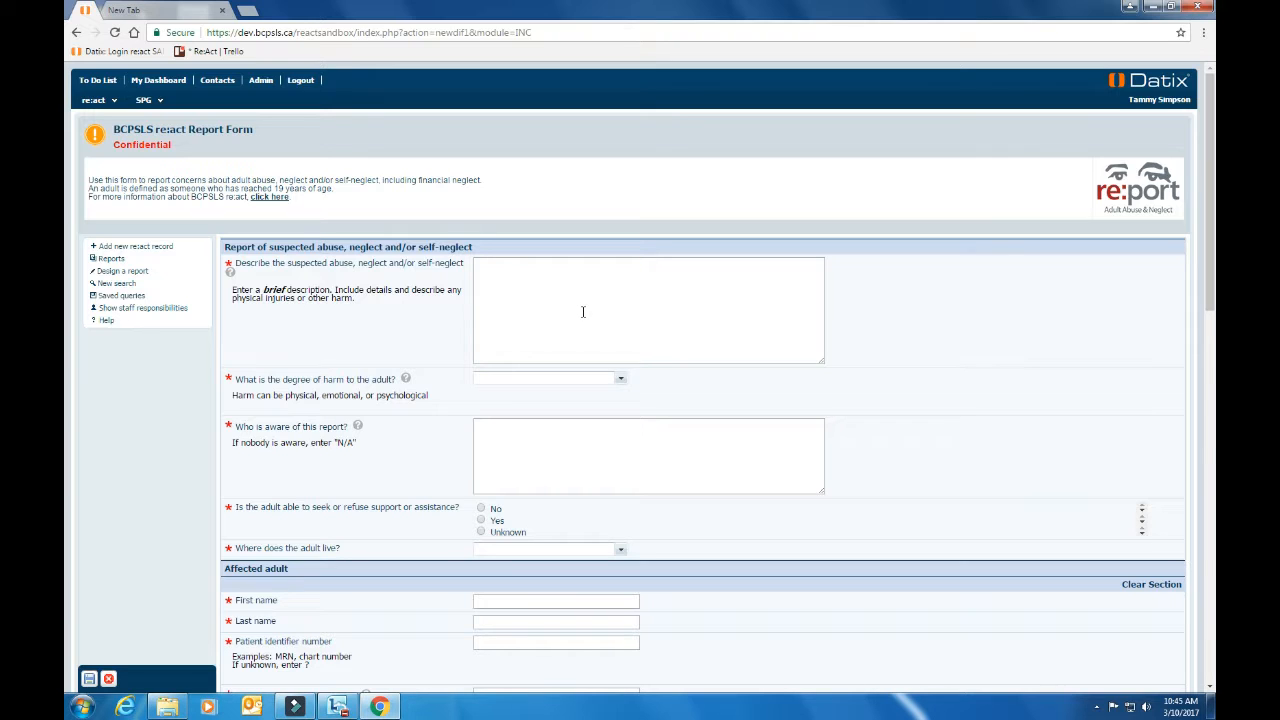
Paste the prepared abuse description and set the degree of harm to 2 - Minor harm
{"action": "left_click", "coordinate": [492, 275]}
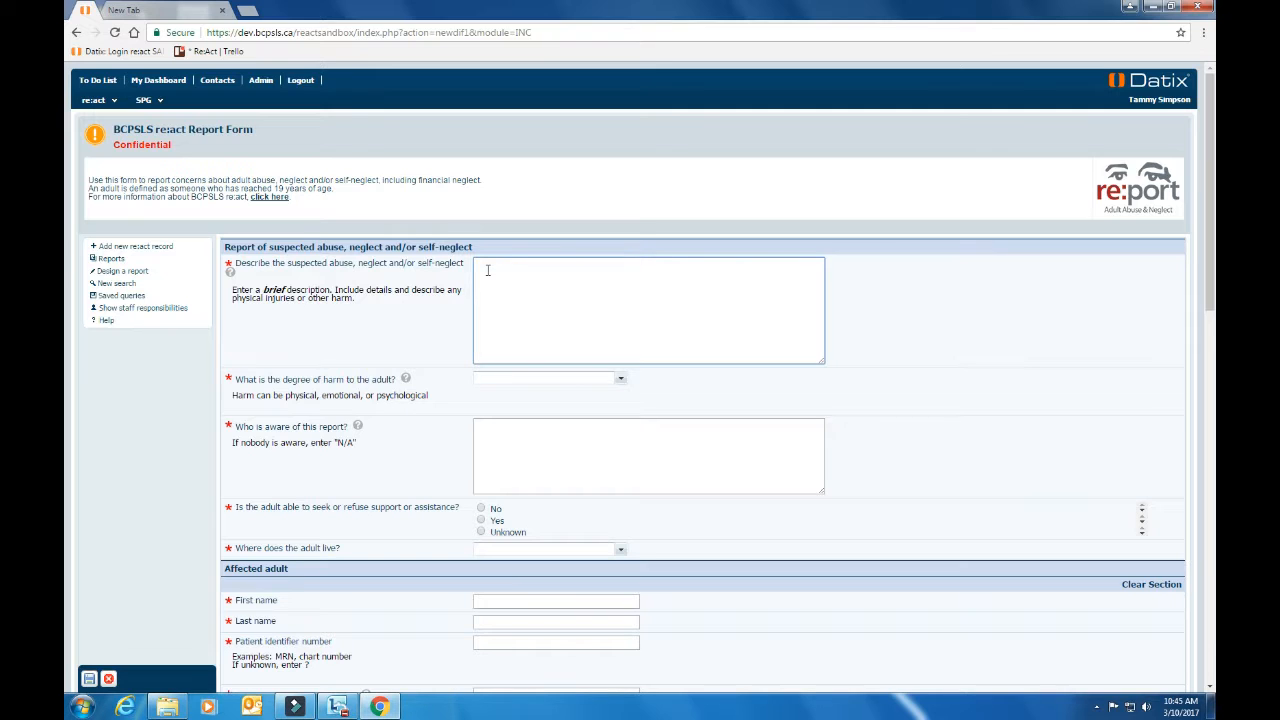
{"action": "right_click", "coordinate": [487, 270]}
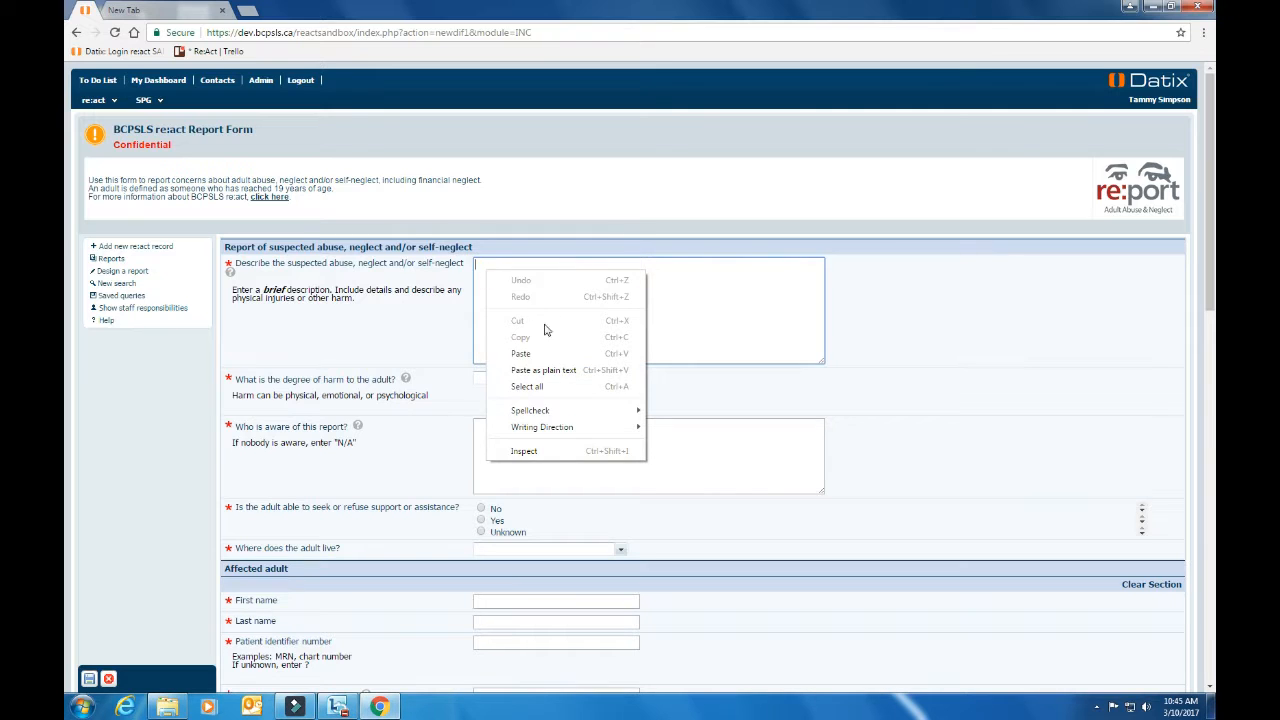
{"action": "left_click", "coordinate": [522, 353]}
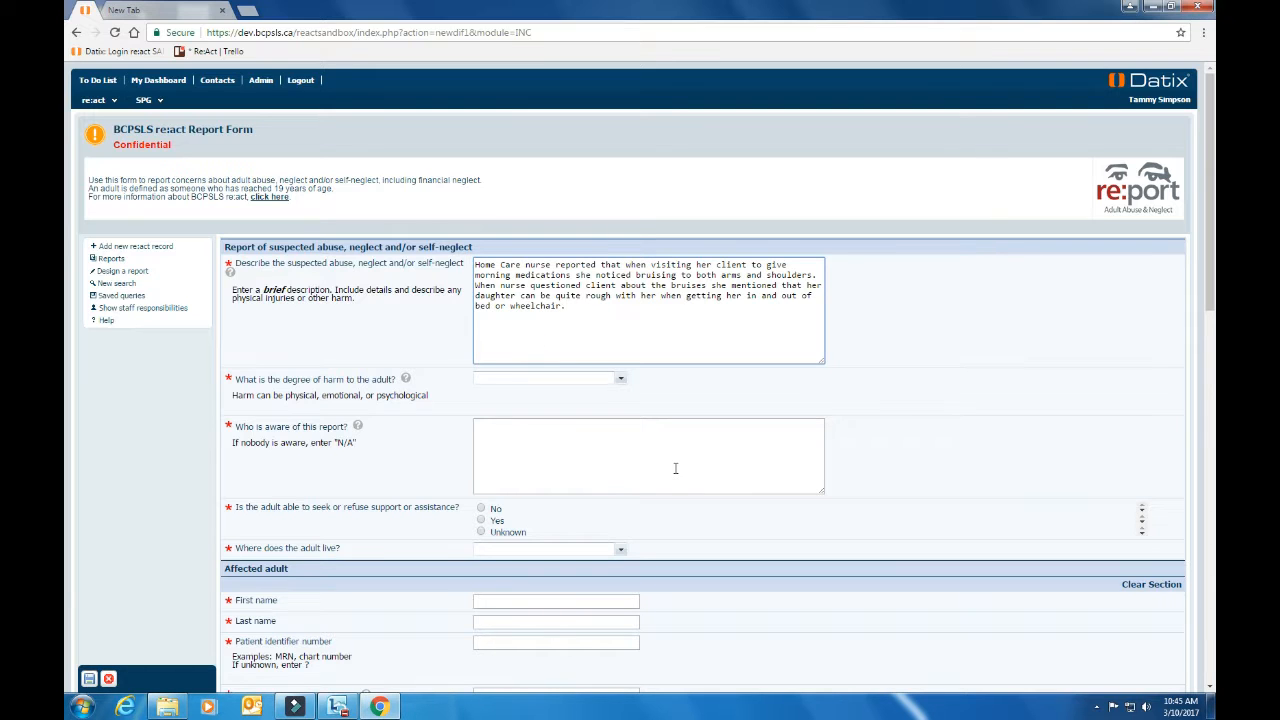
{"action": "left_click", "coordinate": [622, 383]}
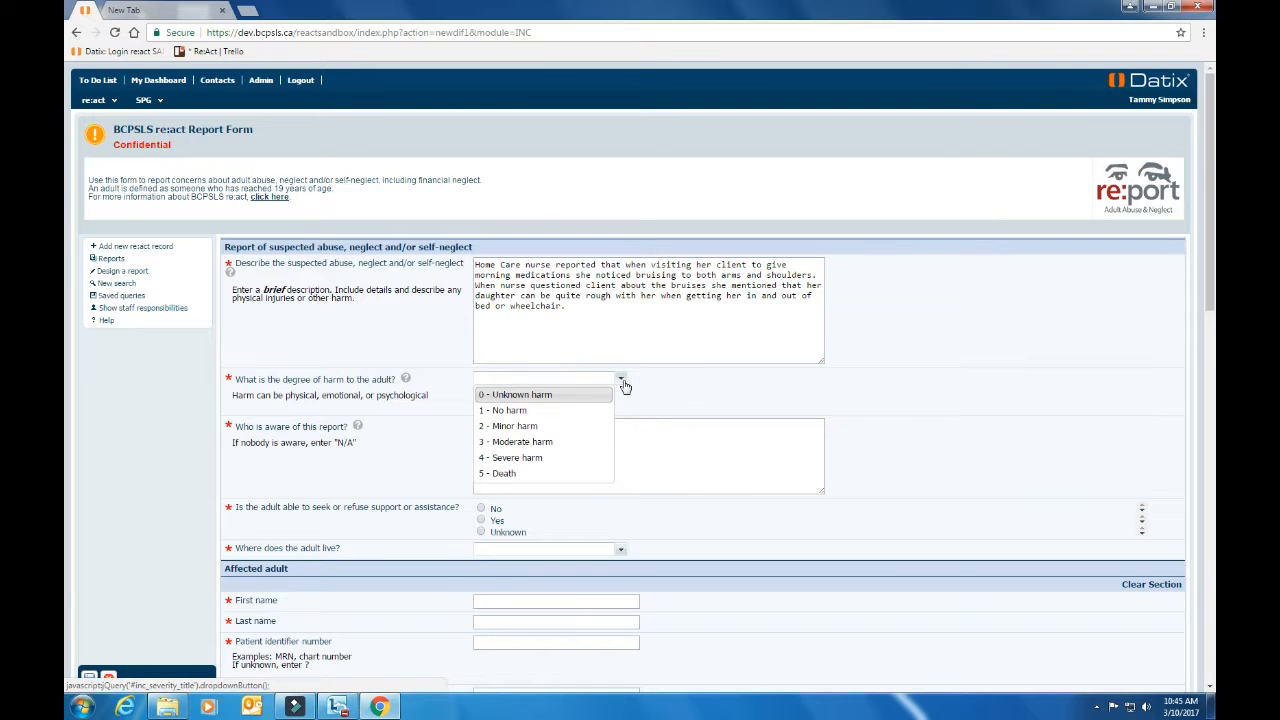
{"action": "left_click", "coordinate": [566, 428]}
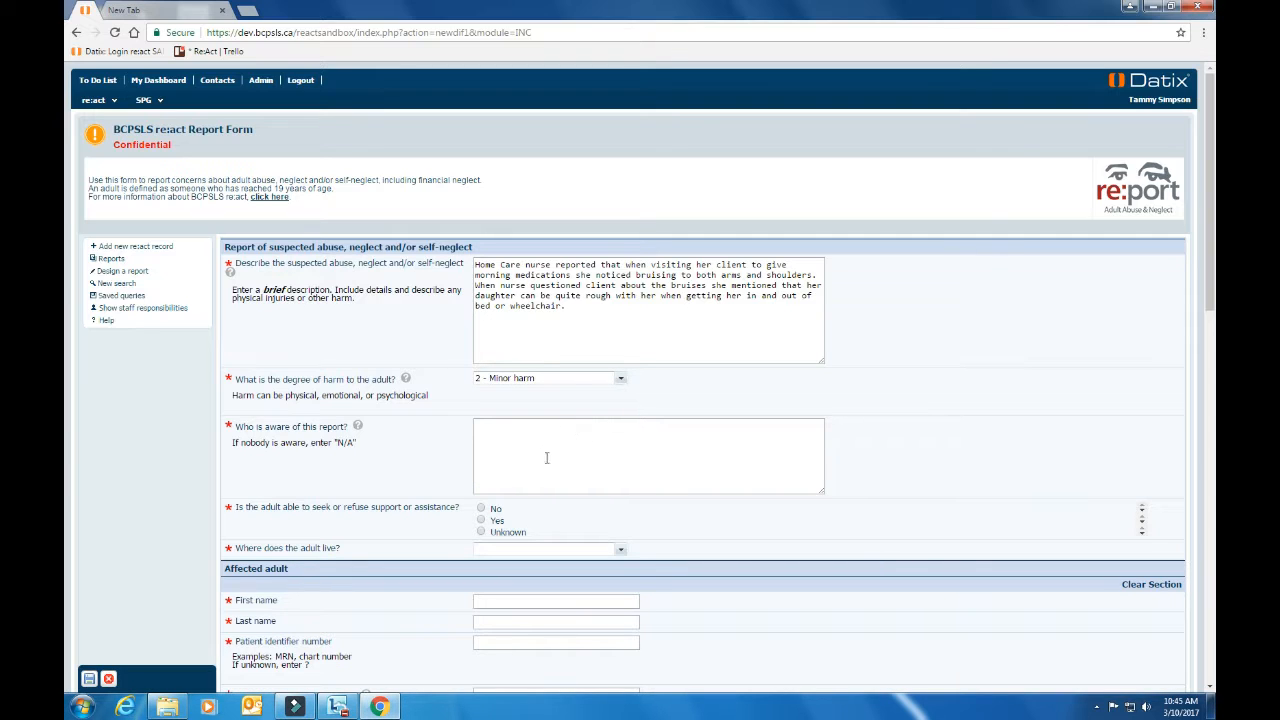
Enter the Nursing Support Manager's title and name as who is aware of the report
{"action": "left_click", "coordinate": [526, 439]}
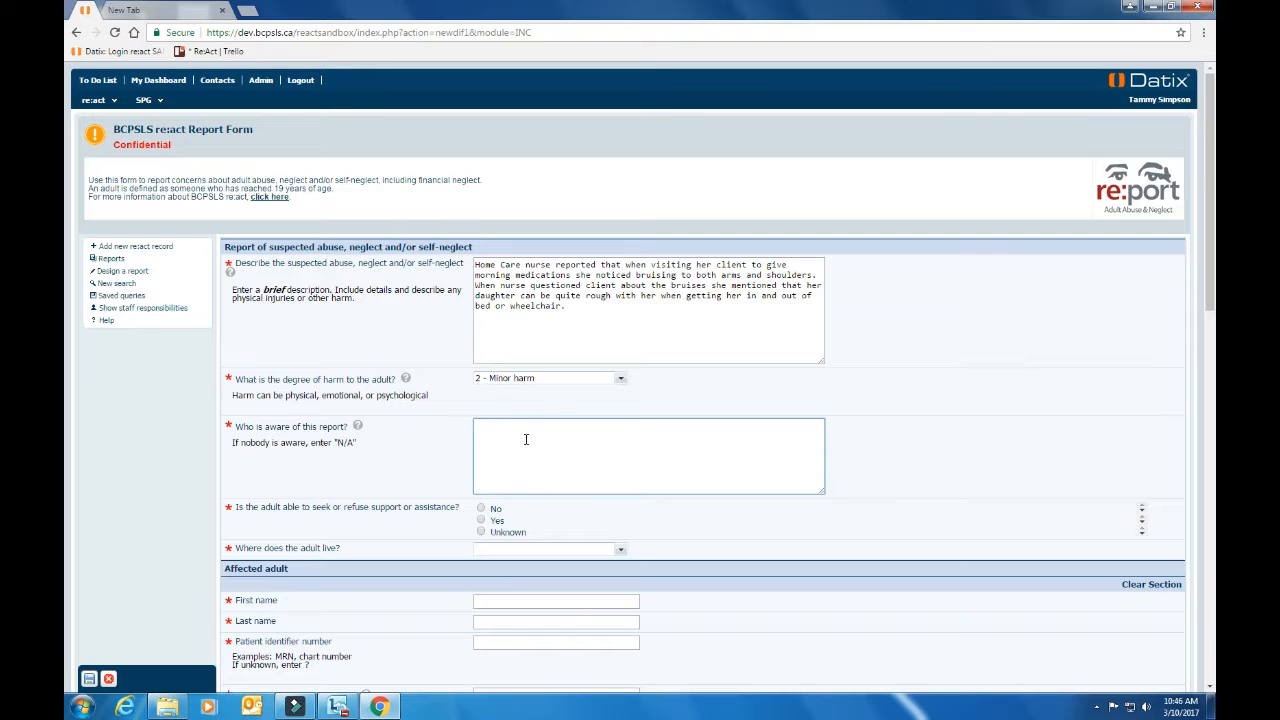
{"action": "type", "text": "Nusring Support Manager, Jane SMitg"}
{"action": "key", "text": "BackSpace"}
{"action": "key", "text": "BackSpace"}
{"action": "key", "text": "BackSpace"}
Finish the aware person's name, then answer No to seeking support, citing dementia and physical disability
{"action": "type", "text": "mit"}
{"action": "scroll", "coordinate": [561, 458], "scroll_direction": "down", "scroll_amount": 1}
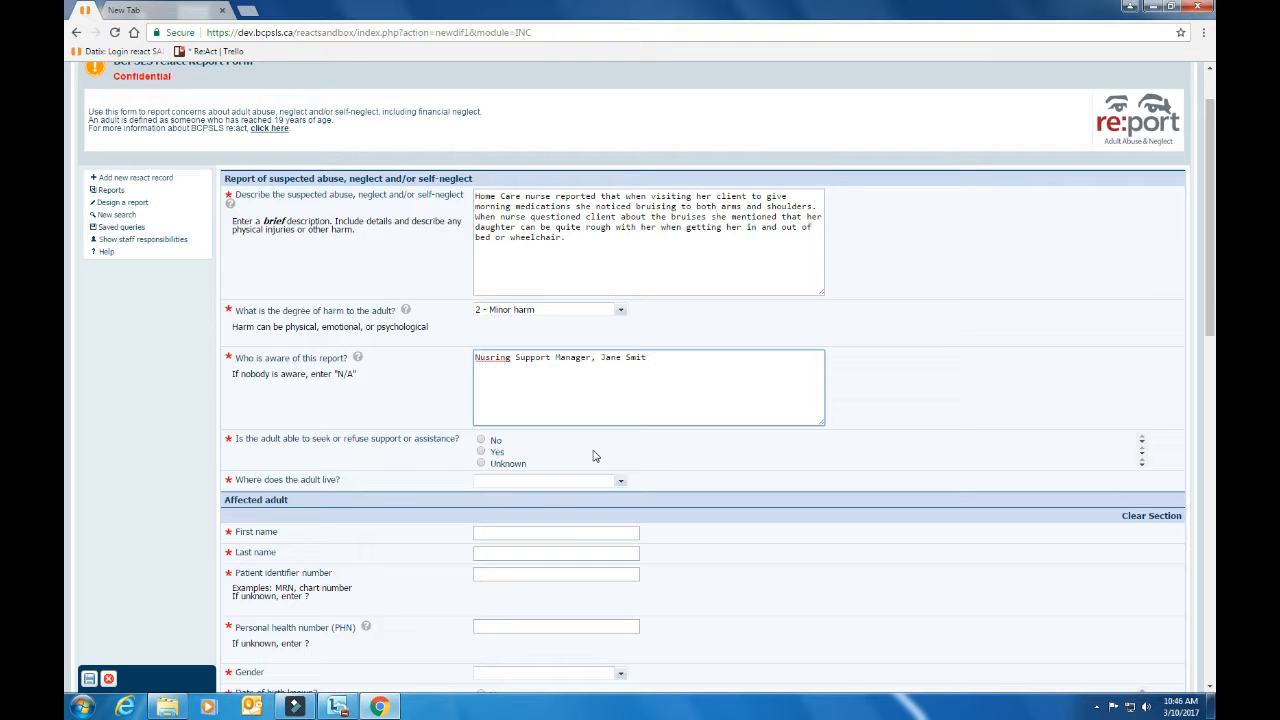
{"action": "left_click", "coordinate": [481, 441]}
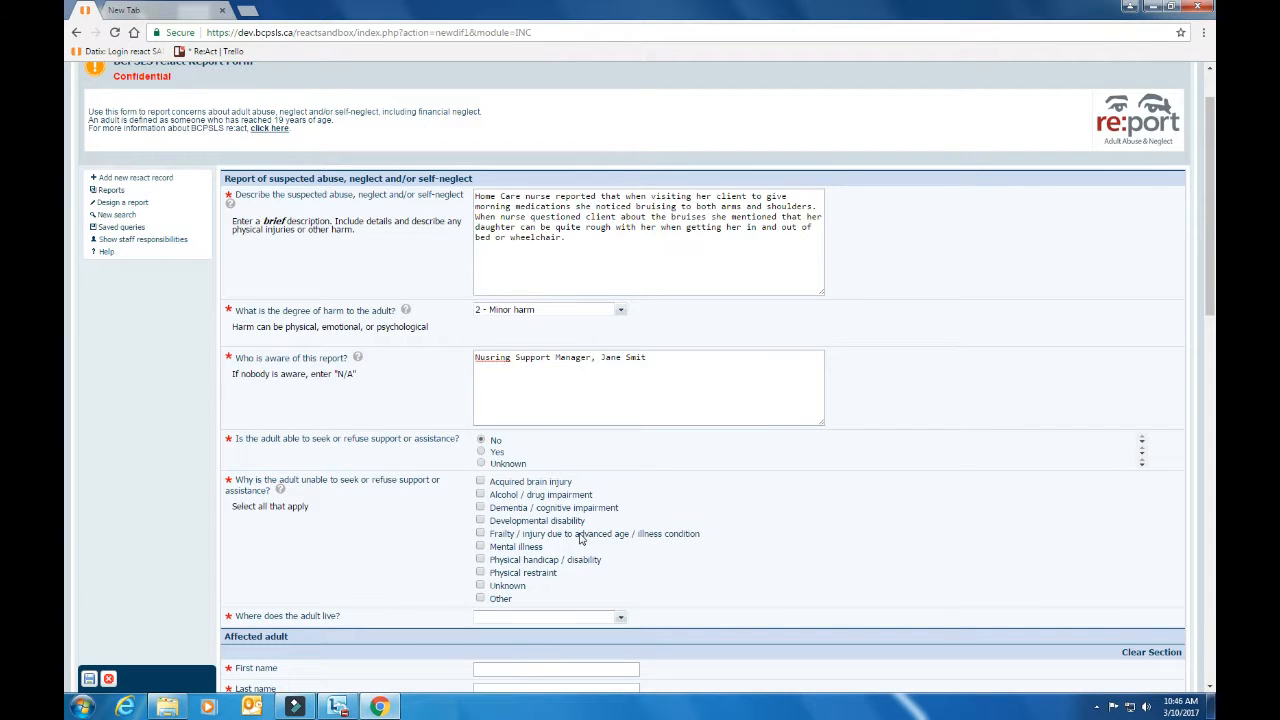
{"action": "scroll", "coordinate": [630, 545], "scroll_direction": "down", "scroll_amount": 1}
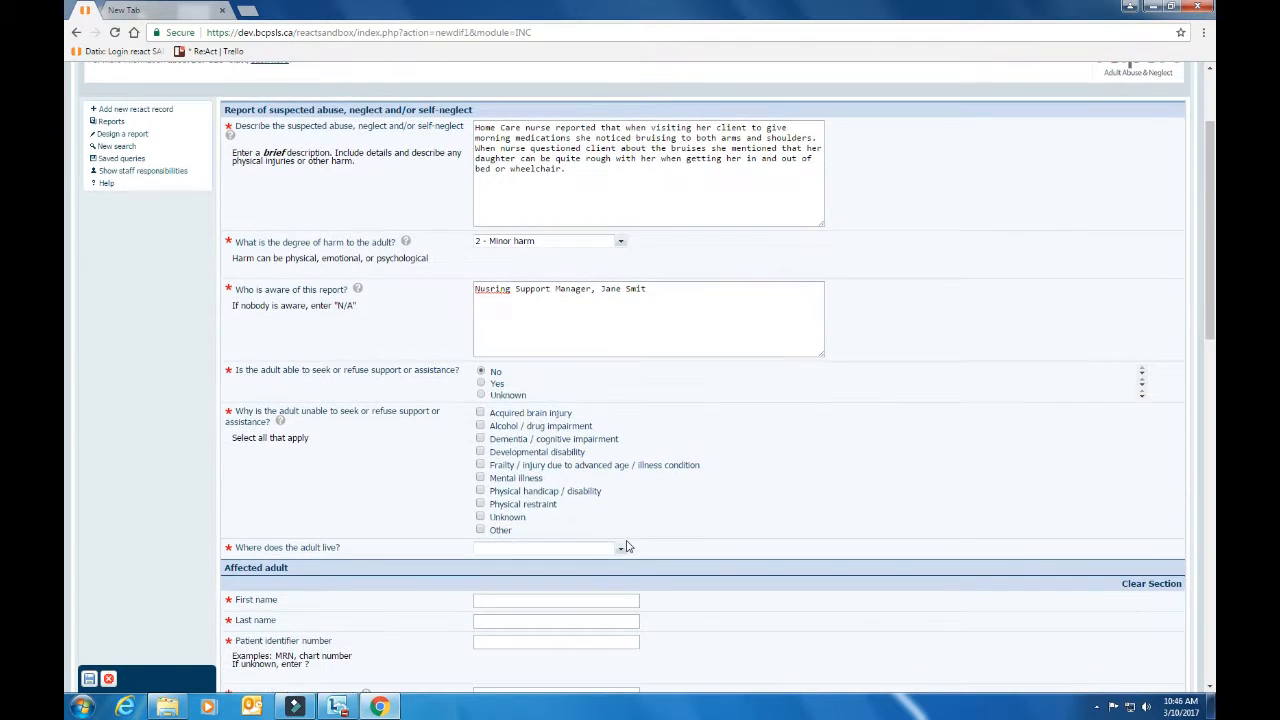
{"action": "left_click", "coordinate": [481, 440]}
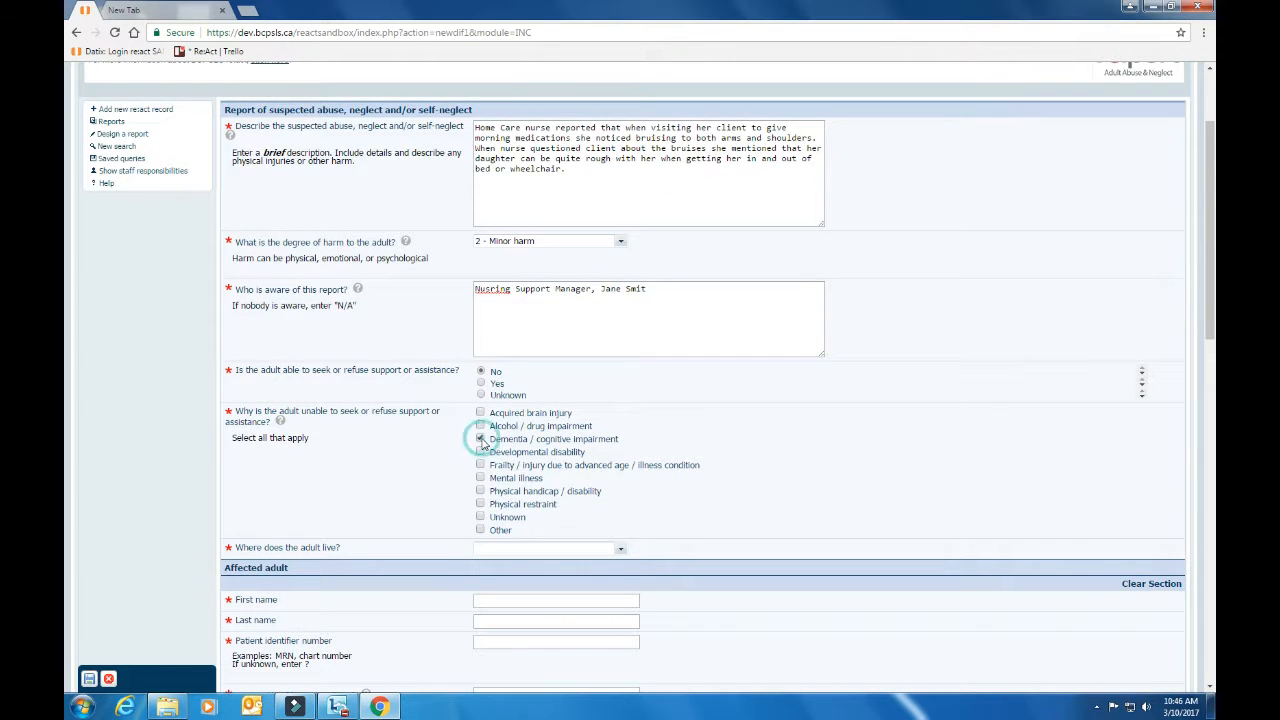
{"action": "left_click", "coordinate": [481, 491]}
Set where the adult lives to Community - private home
{"action": "scroll", "coordinate": [760, 497], "scroll_direction": "down", "scroll_amount": 1}
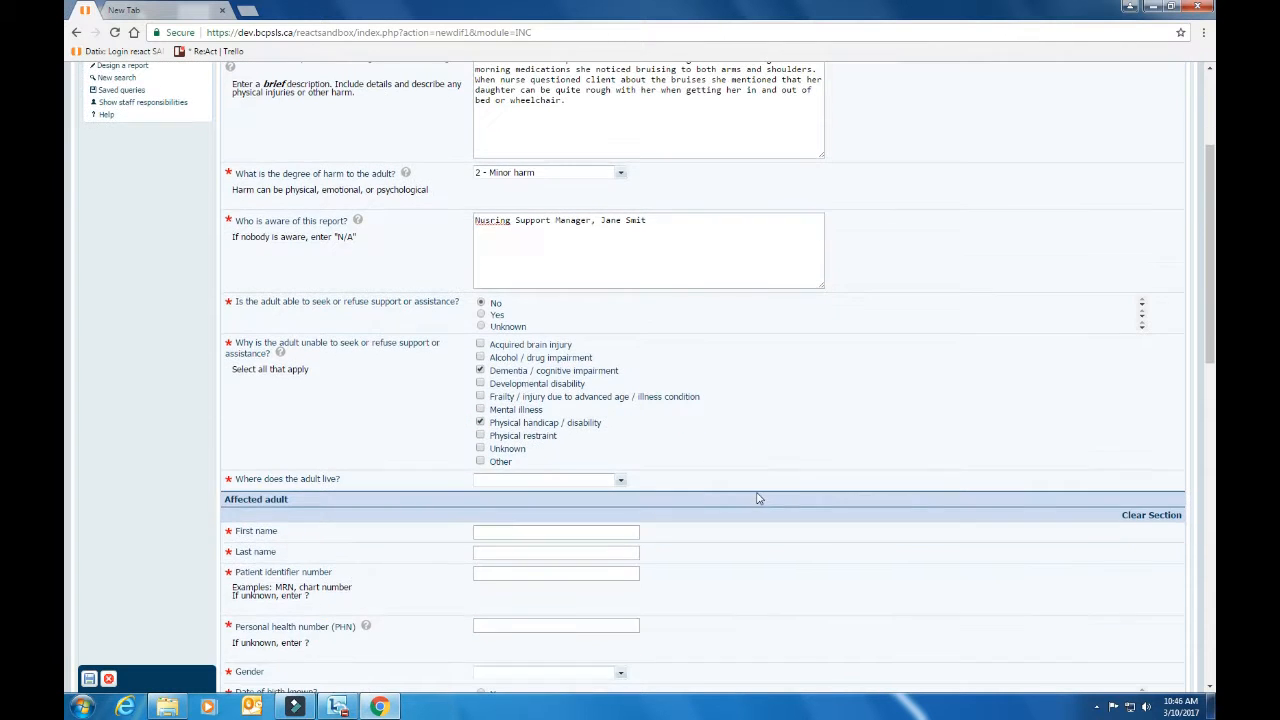
{"action": "left_click", "coordinate": [621, 488]}
{"action": "left_click", "coordinate": [620, 547]}
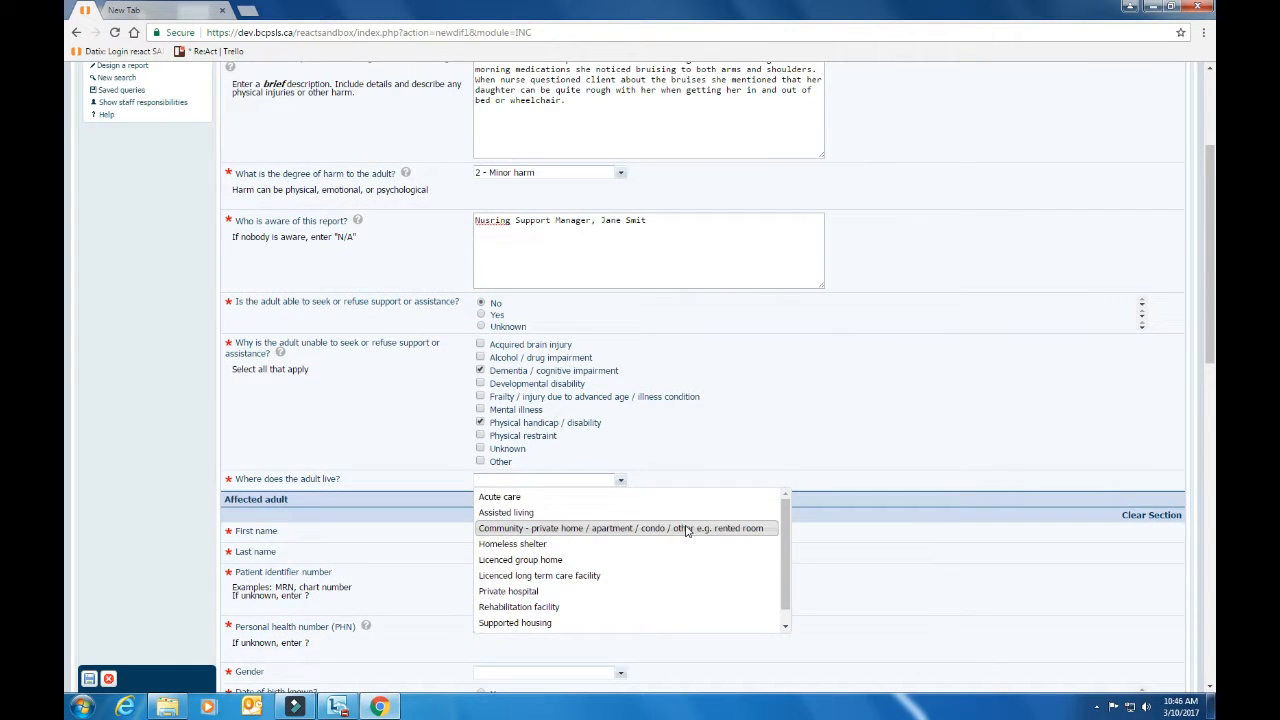
{"action": "left_click", "coordinate": [686, 528]}
Enter the adult's first and last name, '?' as patient identifier, and the personal health number
{"action": "scroll", "coordinate": [705, 540], "scroll_direction": "down", "scroll_amount": 3}
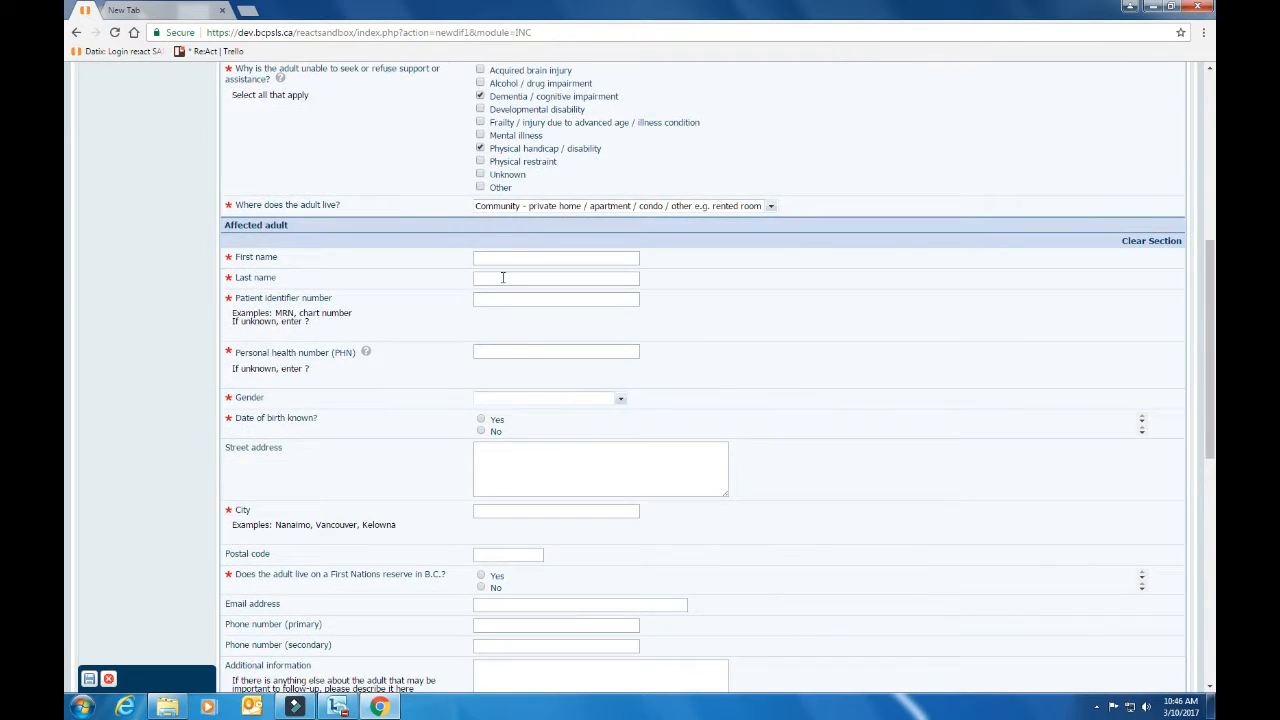
{"action": "left_click", "coordinate": [500, 259]}
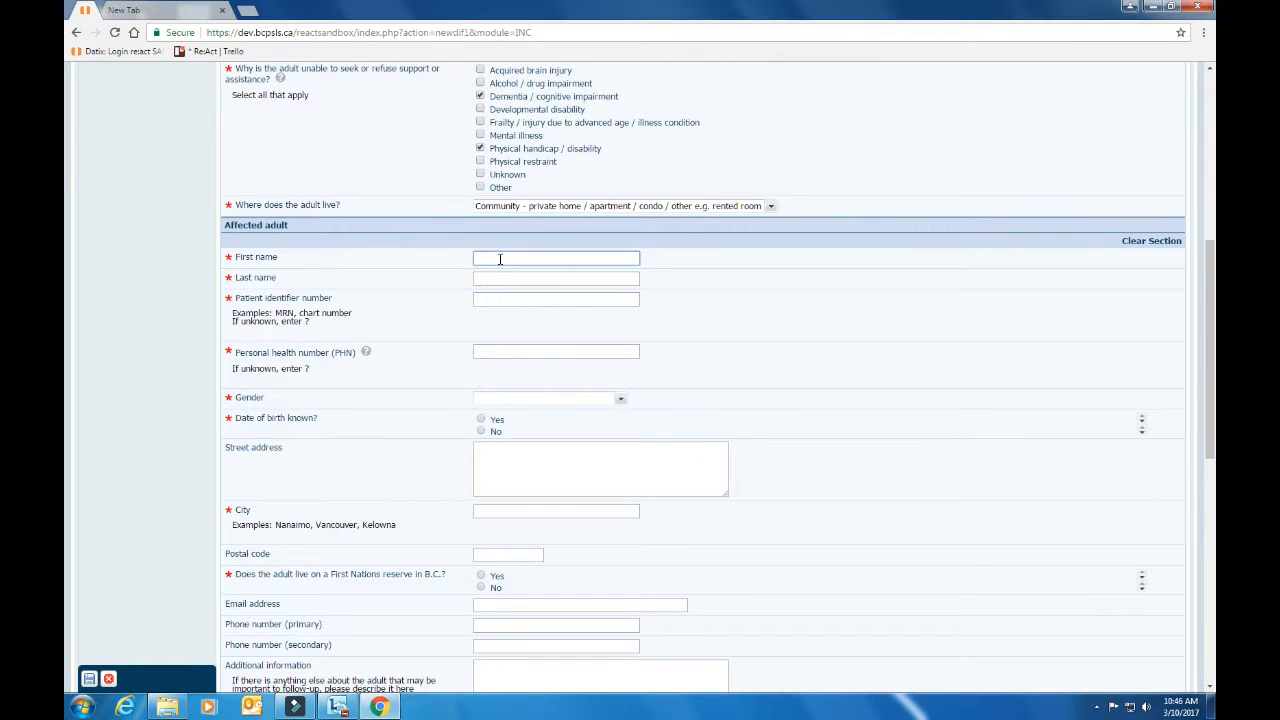
{"action": "key", "text": "Tab"}
{"action": "key", "text": "Tab"}
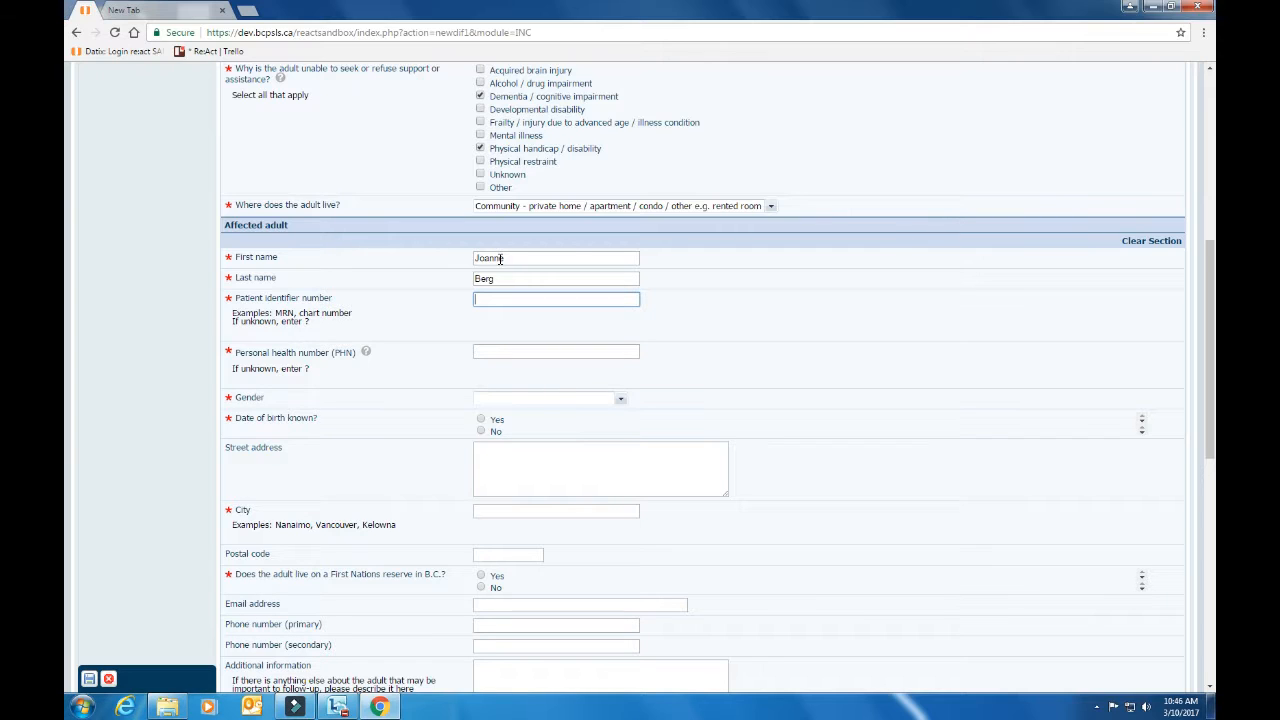
{"action": "type", "text": "?"}
{"action": "left_click", "coordinate": [498, 353]}
{"action": "type", "text": "123456789"}
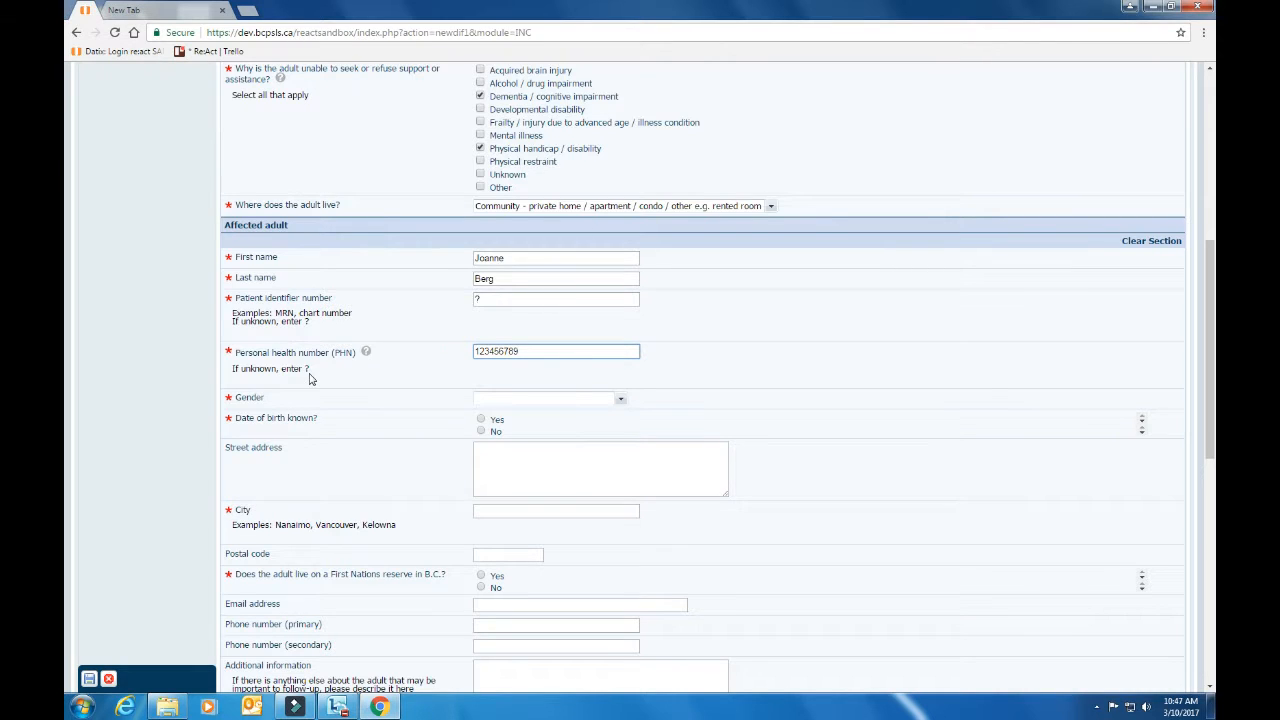
Set gender to Female, date of birth known to No, and age group 85 - 94 years
{"action": "left_click", "coordinate": [621, 399]}
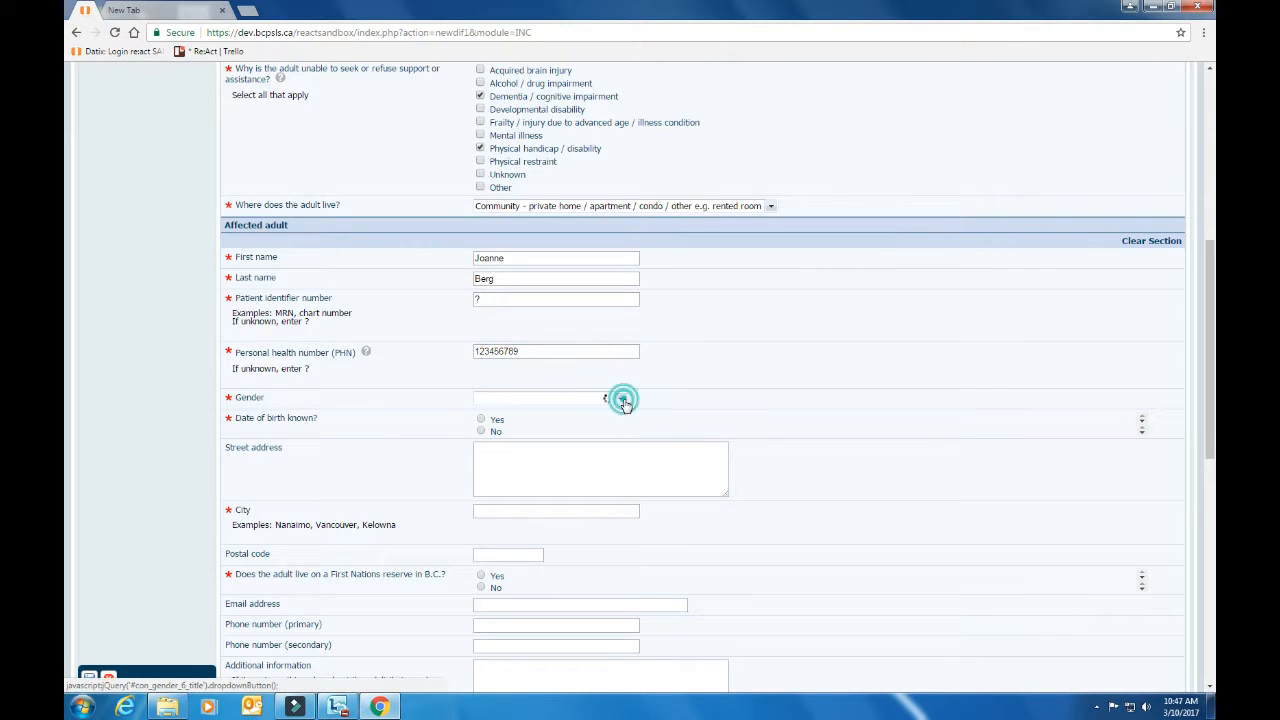
{"action": "left_click", "coordinate": [571, 416]}
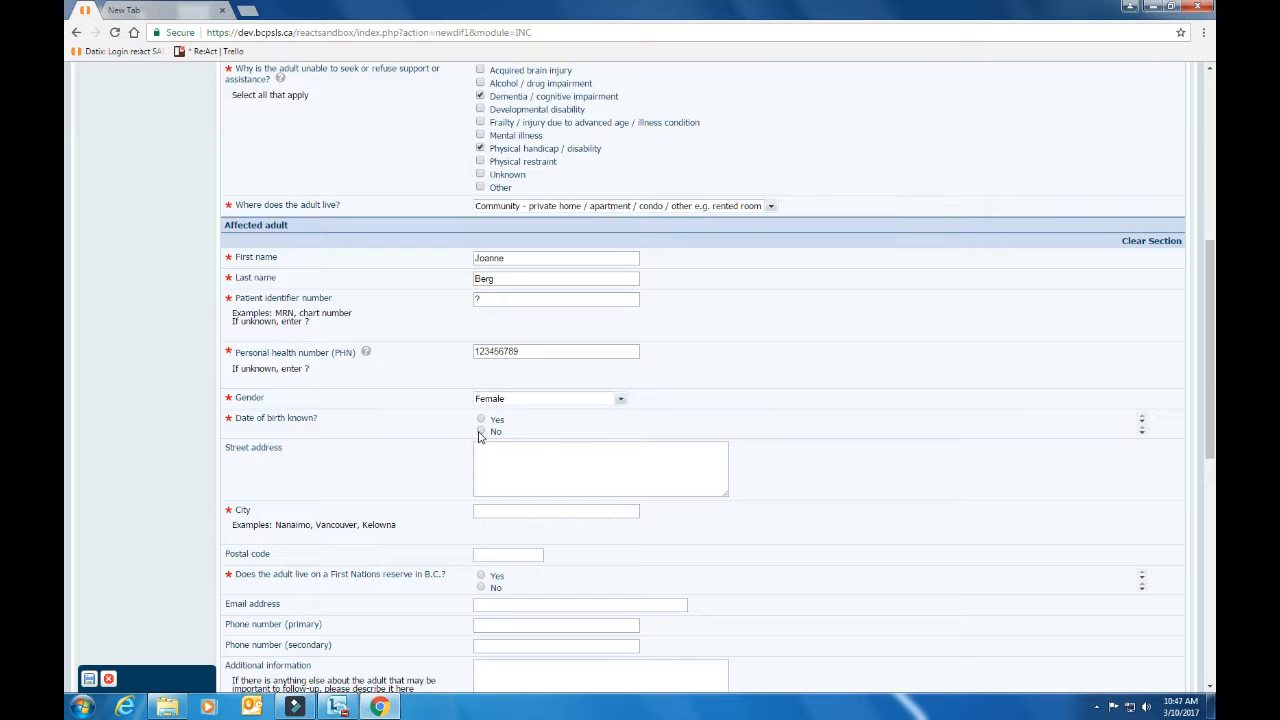
{"action": "left_click", "coordinate": [481, 432]}
{"action": "left_click", "coordinate": [620, 449]}
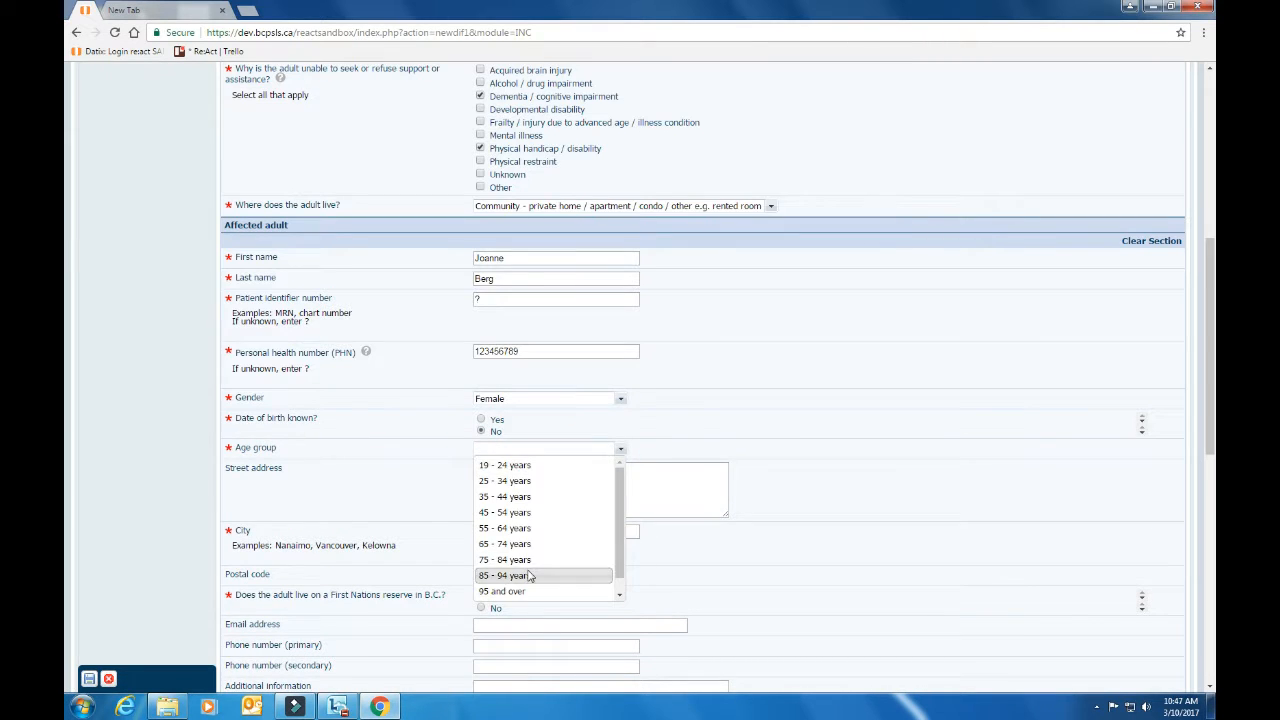
{"action": "left_click", "coordinate": [529, 572]}
{"action": "left_click", "coordinate": [783, 557]}
Enter the adult's street address and city, correcting the street name's spelling
{"action": "scroll", "coordinate": [783, 557], "scroll_direction": "down", "scroll_amount": 1}
{"action": "left_click", "coordinate": [579, 429]}
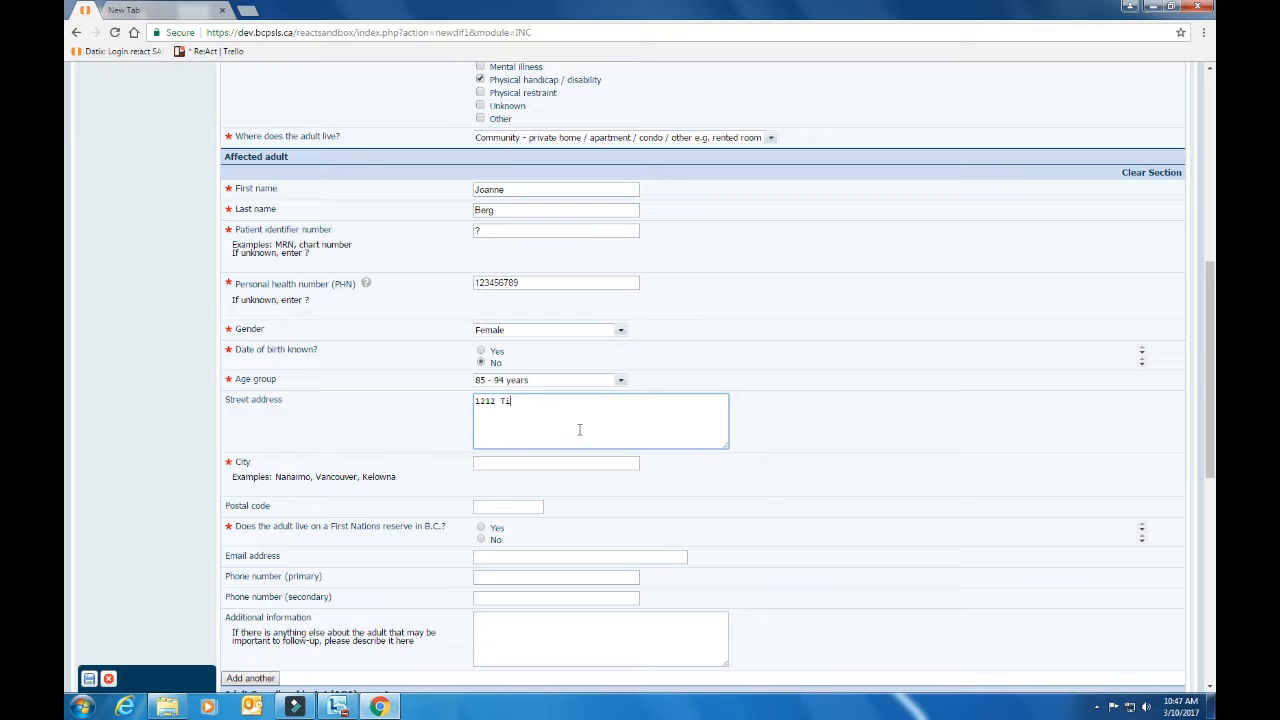
{"action": "key", "text": "Tab"}
{"action": "type", "text": "Nanaimo"}
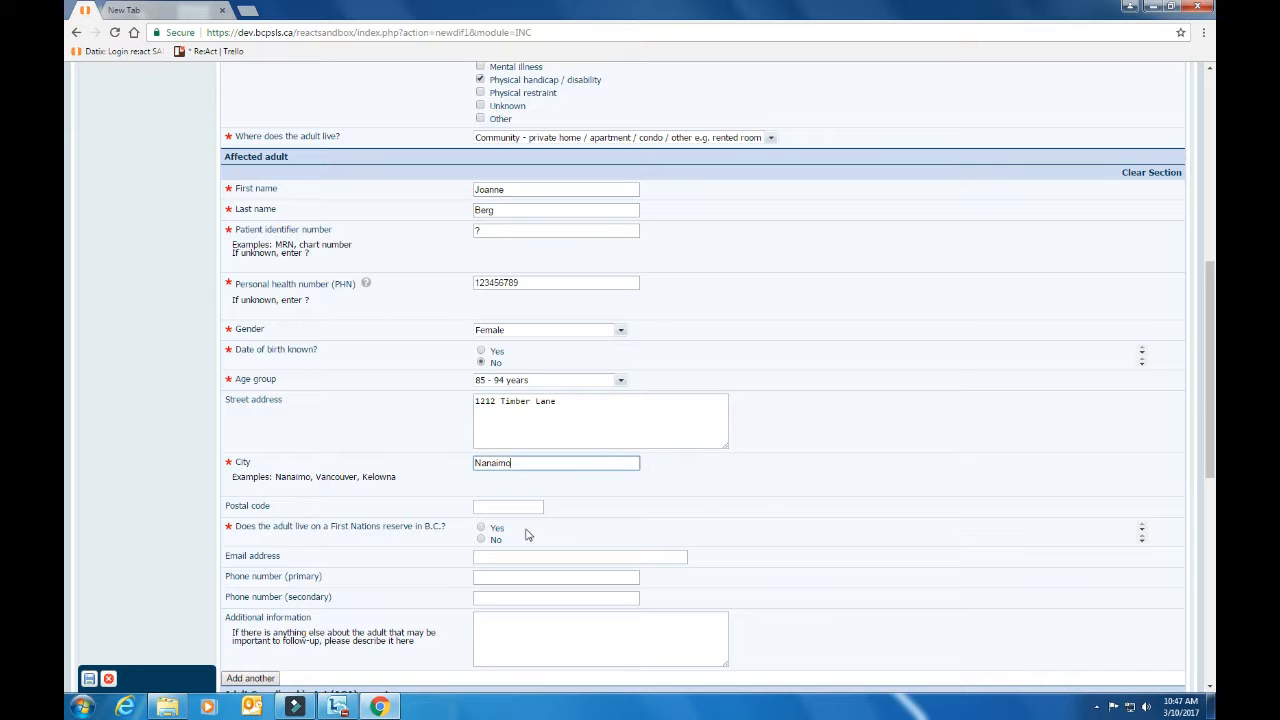
{"action": "left_click", "coordinate": [514, 508]}
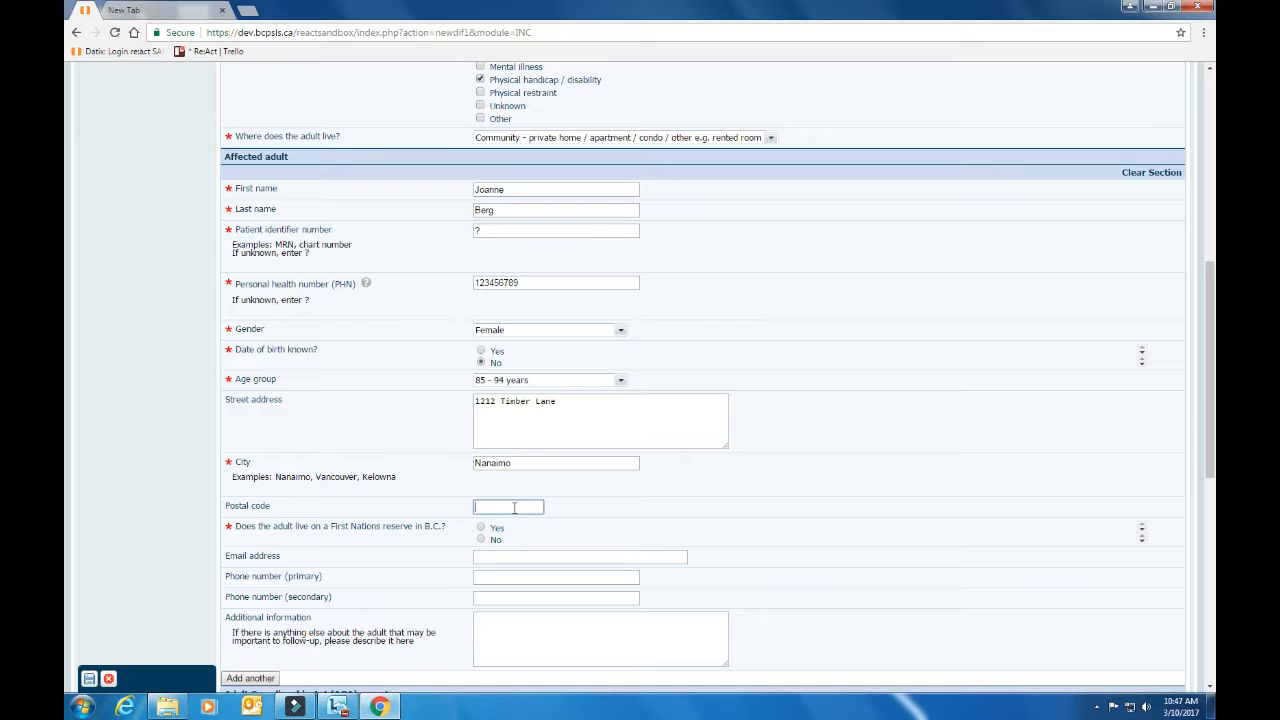
Enter the postal code and answer Yes to living on a First Nations reserve, acknowledging the alert
{"action": "type", "text": "V3R 8T8"}
{"action": "left_click", "coordinate": [526, 541]}
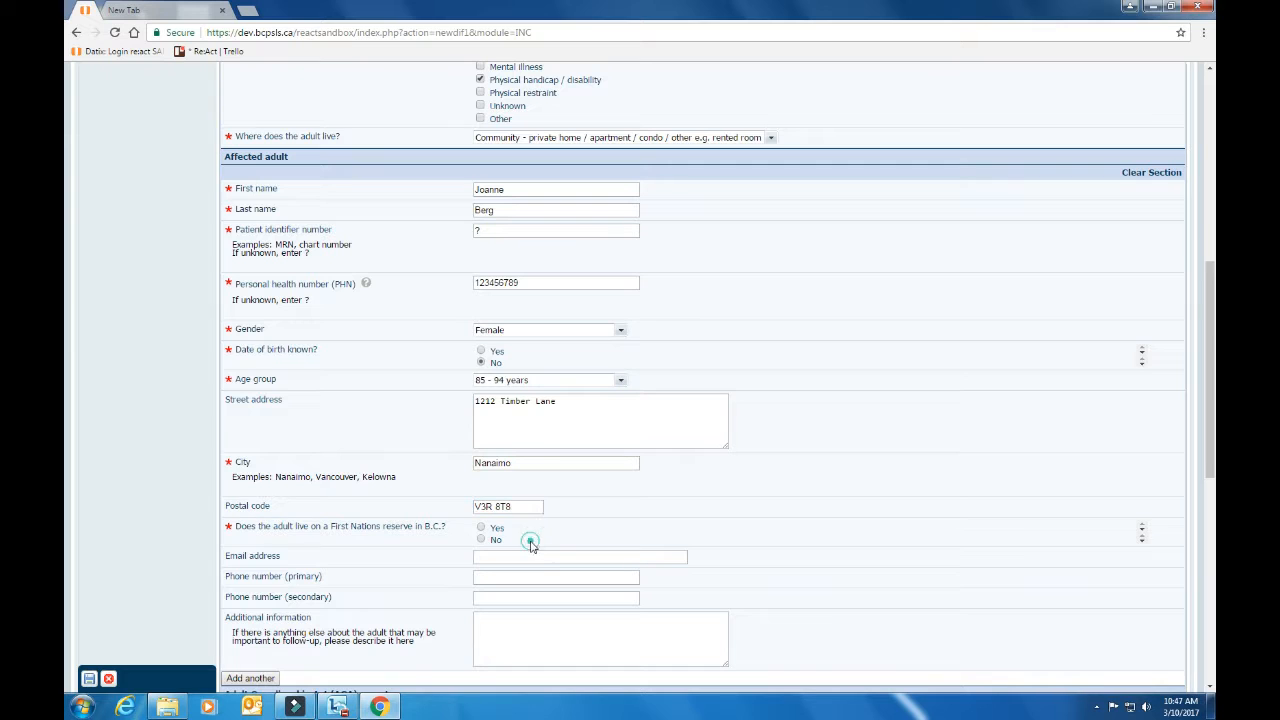
{"action": "left_click", "coordinate": [482, 528]}
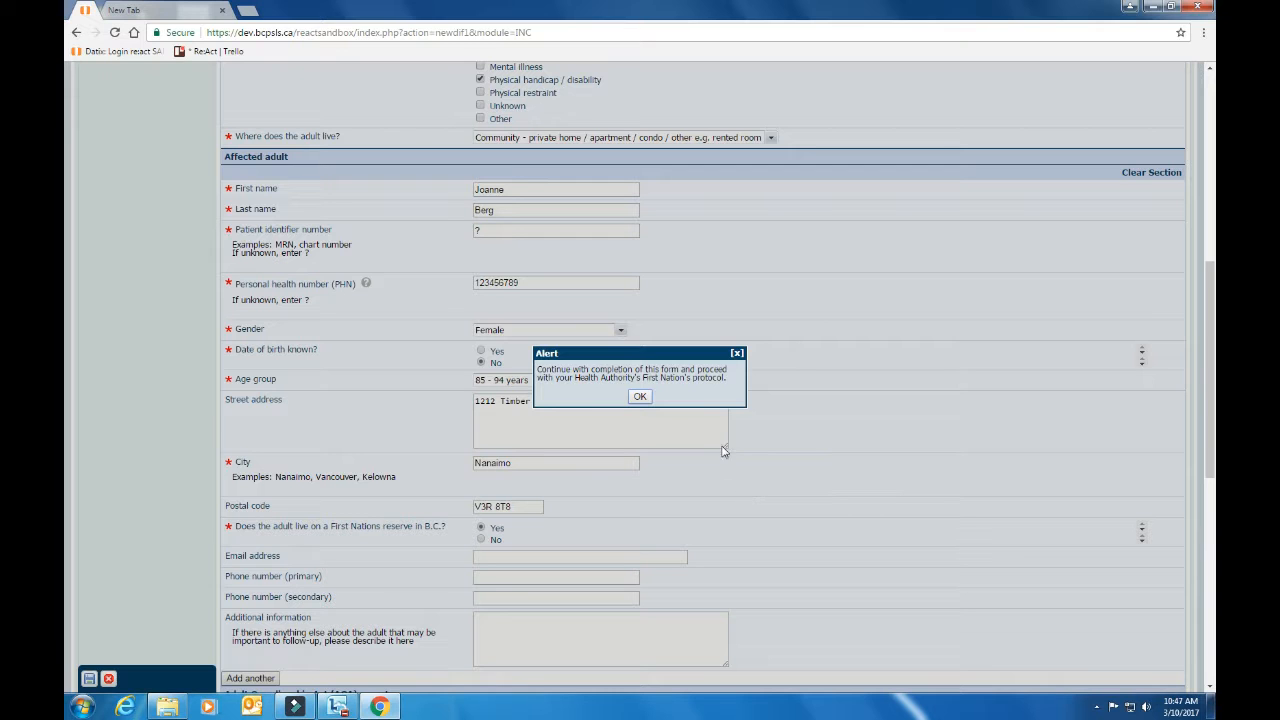
{"action": "left_click", "coordinate": [640, 397]}
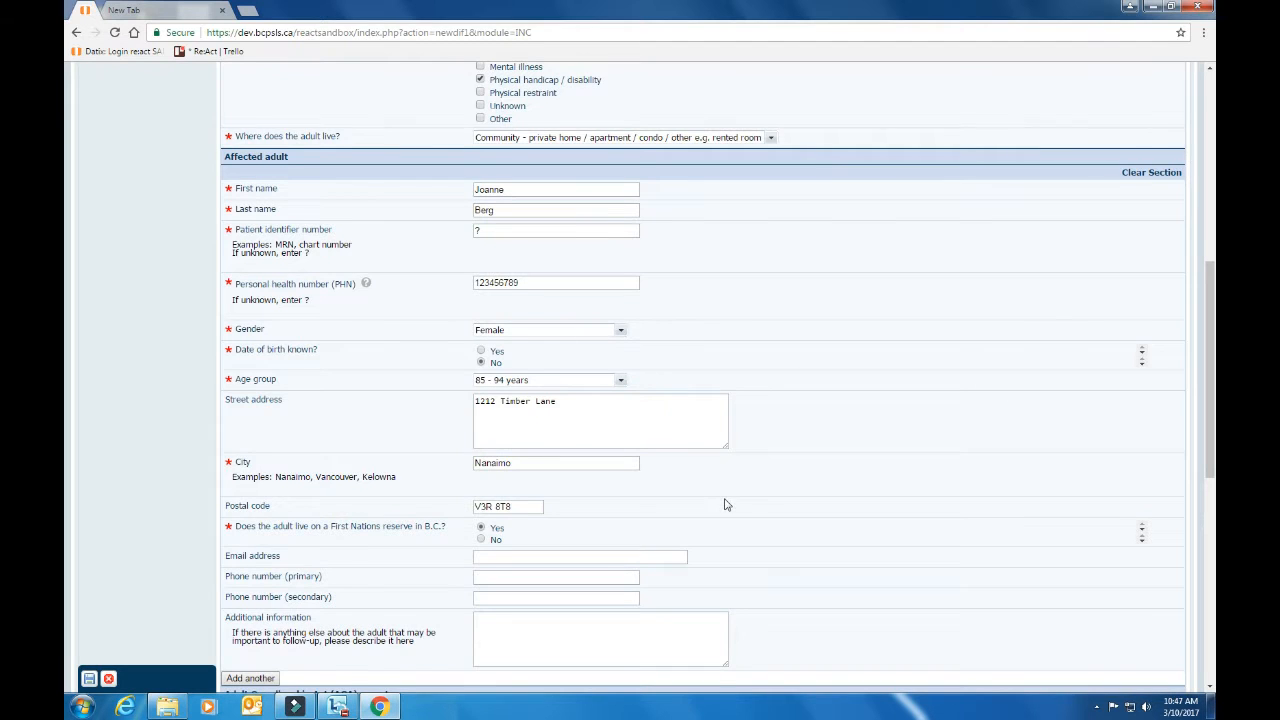
Select the Additional information box, then bring up the AGA reporter type list
{"action": "scroll", "coordinate": [728, 505], "scroll_direction": "down", "scroll_amount": 1}
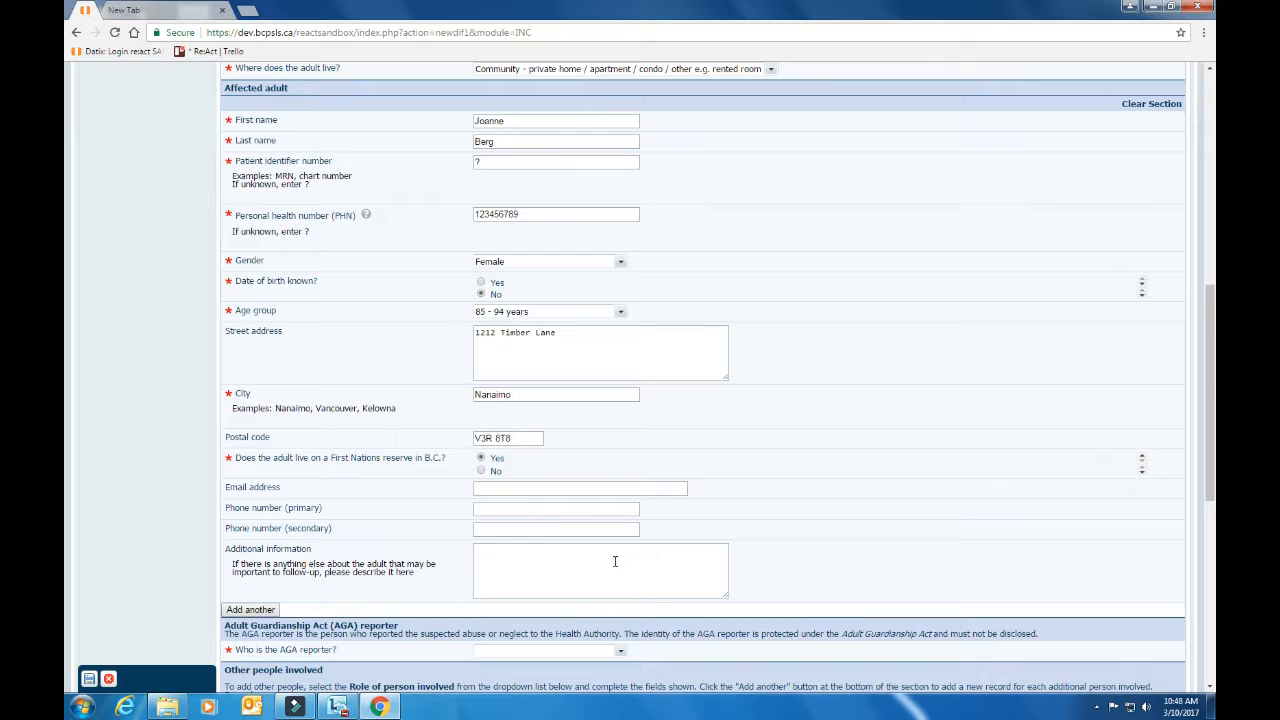
{"action": "left_click", "coordinate": [507, 568]}
{"action": "scroll", "coordinate": [520, 540], "scroll_direction": "down", "scroll_amount": 1}
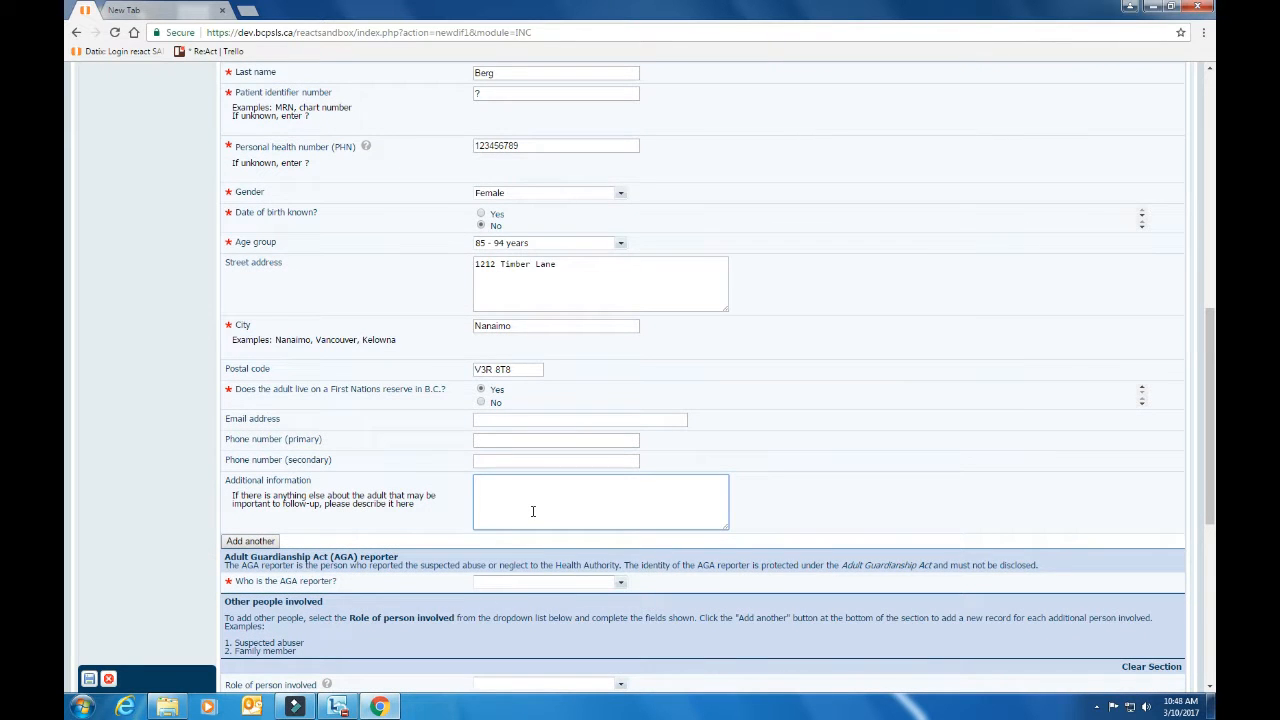
{"action": "scroll", "coordinate": [533, 511], "scroll_direction": "down", "scroll_amount": 1}
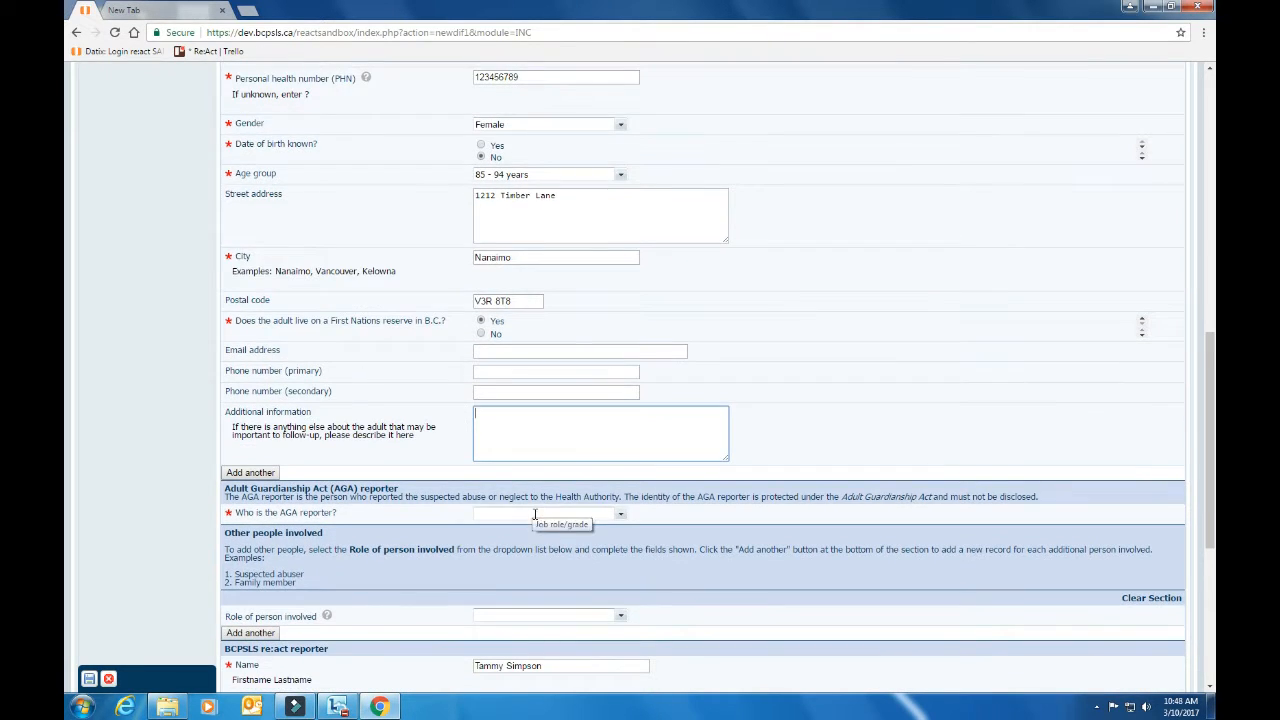
{"action": "left_click", "coordinate": [621, 516]}
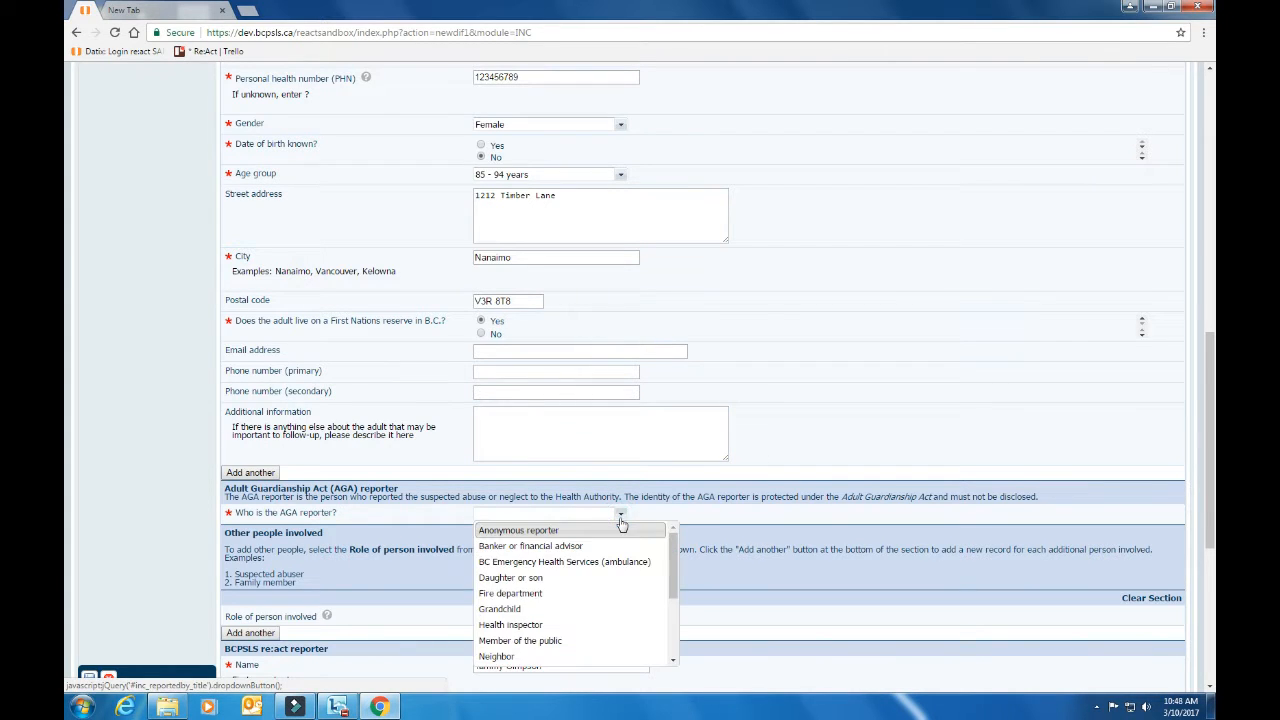
Set the AGA reporter to Nurse and enter the reporter's full name
{"action": "scroll", "coordinate": [720, 547], "scroll_direction": "down", "scroll_amount": 1}
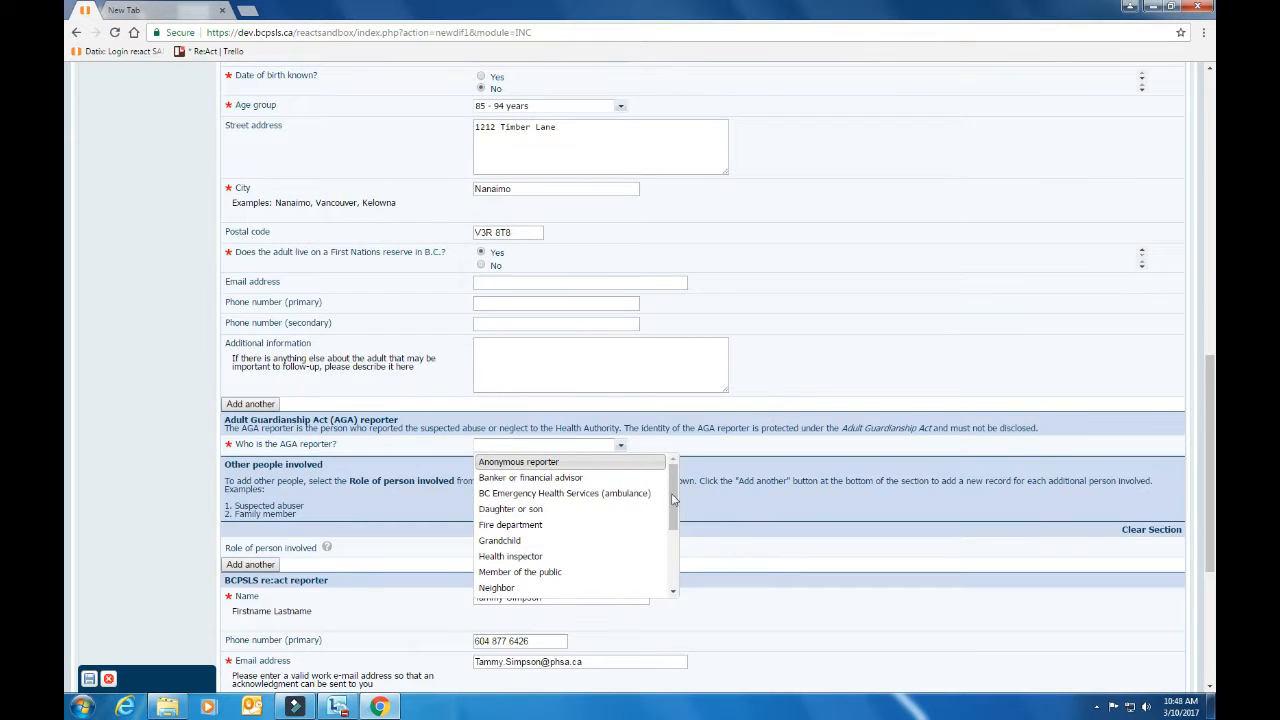
{"action": "left_click_drag", "start_coordinate": [672, 508], "coordinate": [672, 551]}
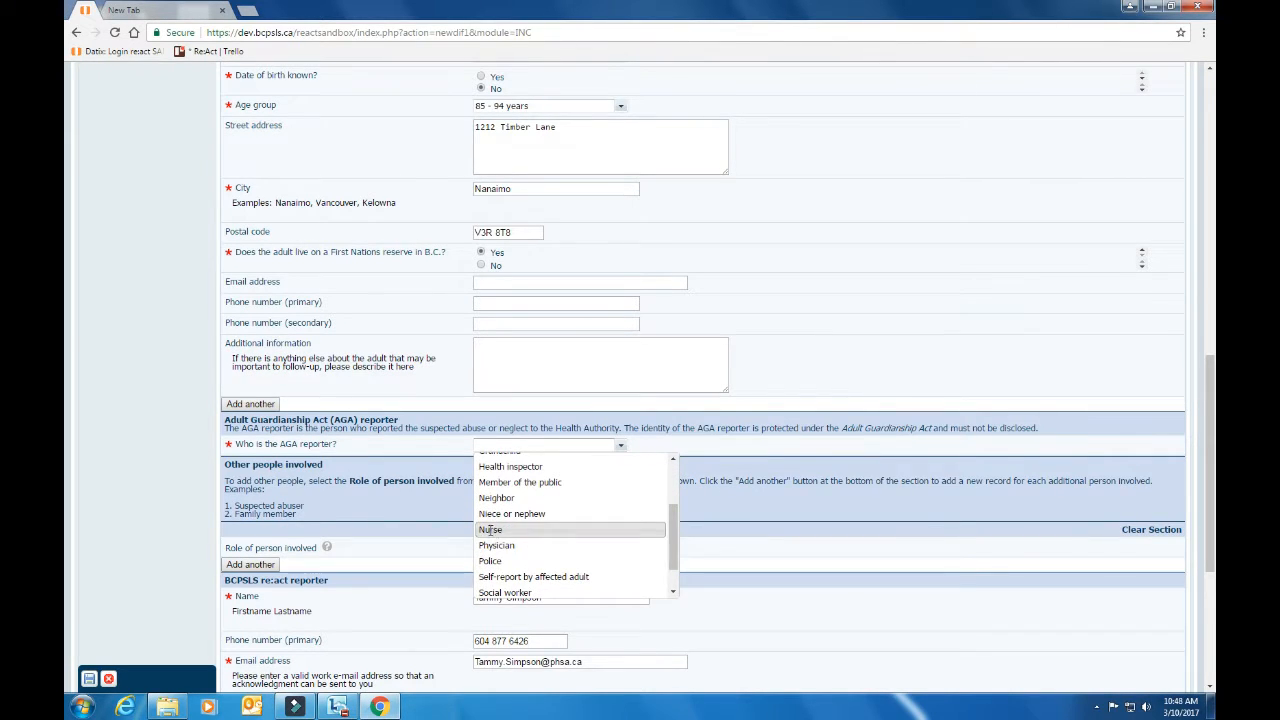
{"action": "left_click", "coordinate": [490, 531]}
{"action": "left_click", "coordinate": [528, 464]}
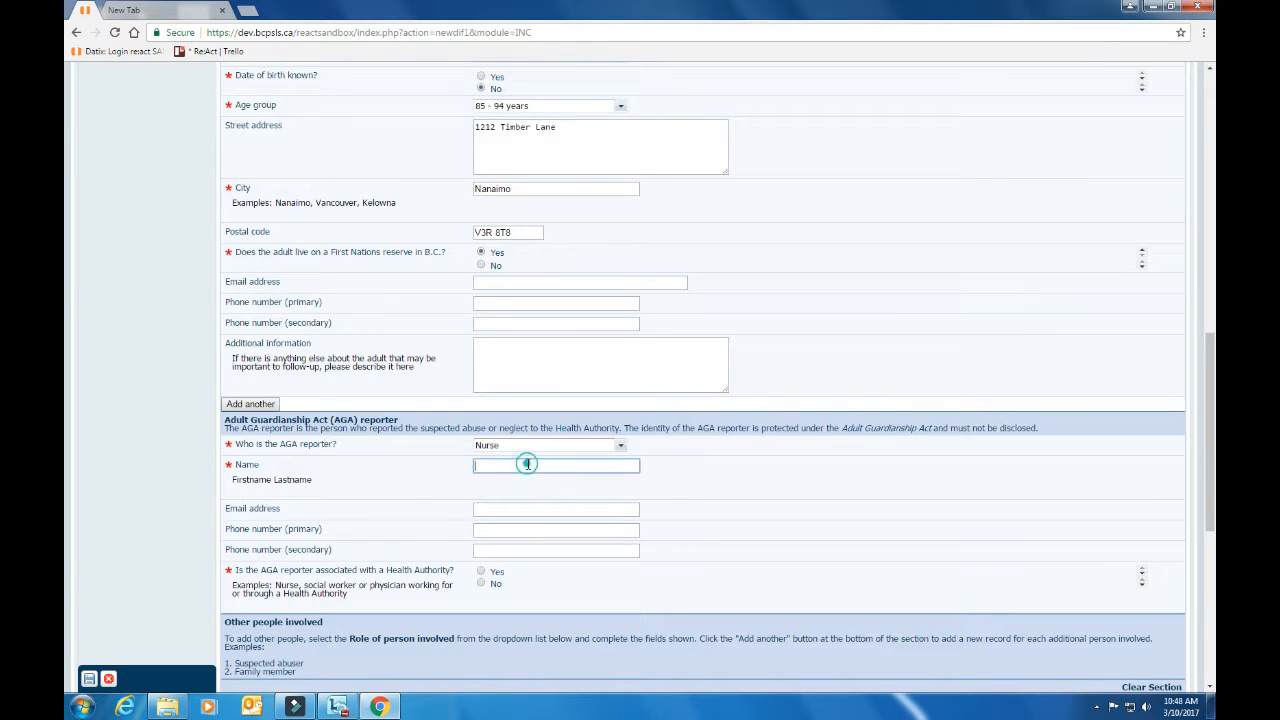
{"action": "key", "text": "Tab"}
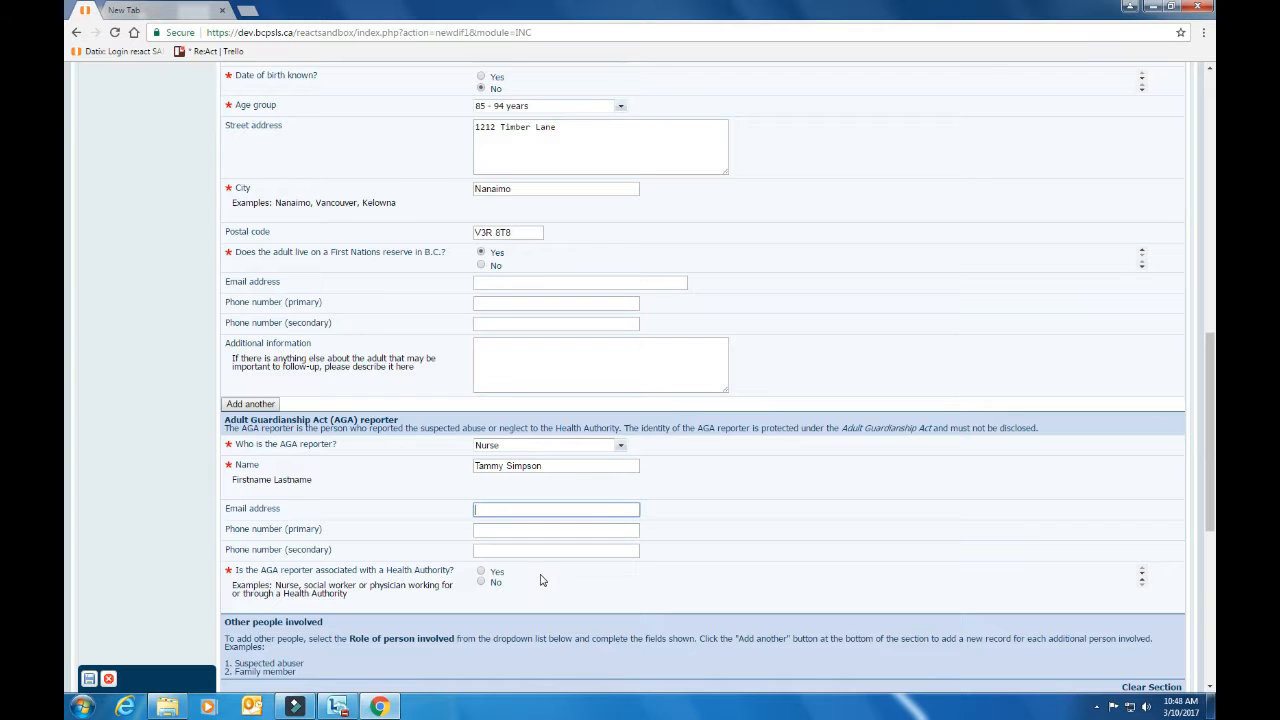
Answer Yes to Health Authority association and choose Island Health Authority
{"action": "left_click", "coordinate": [481, 572]}
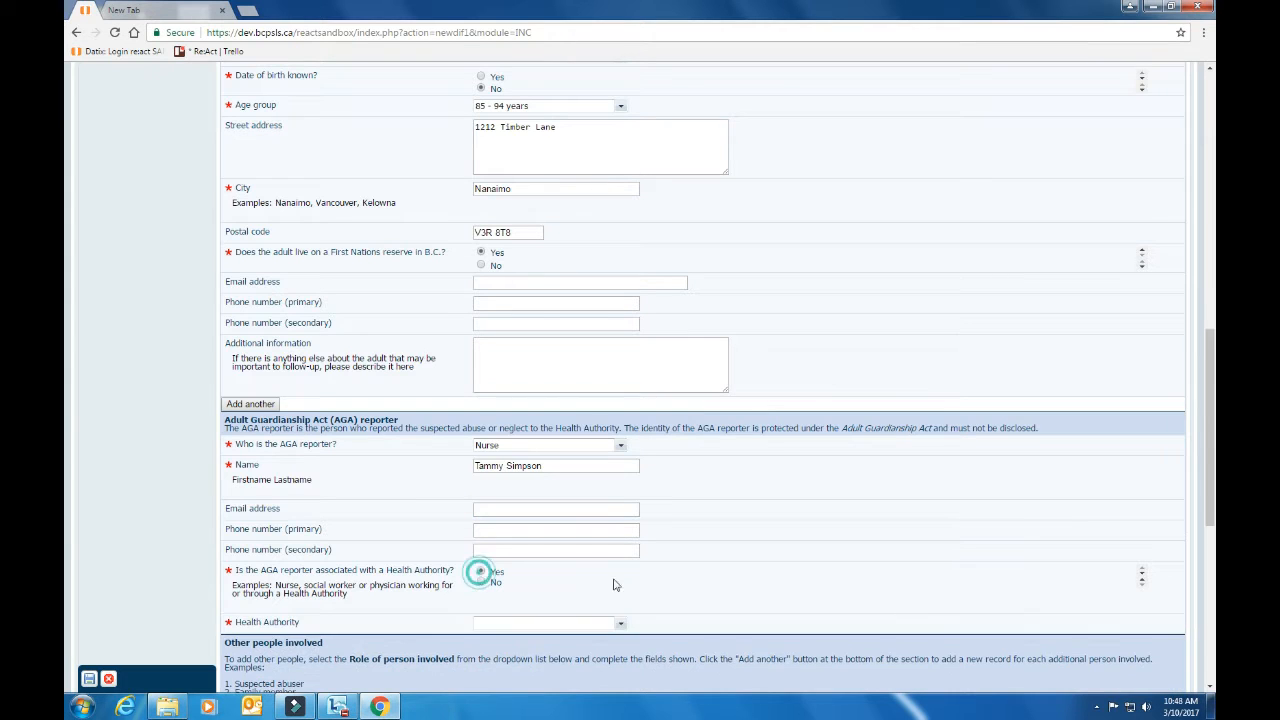
{"action": "left_click", "coordinate": [620, 622]}
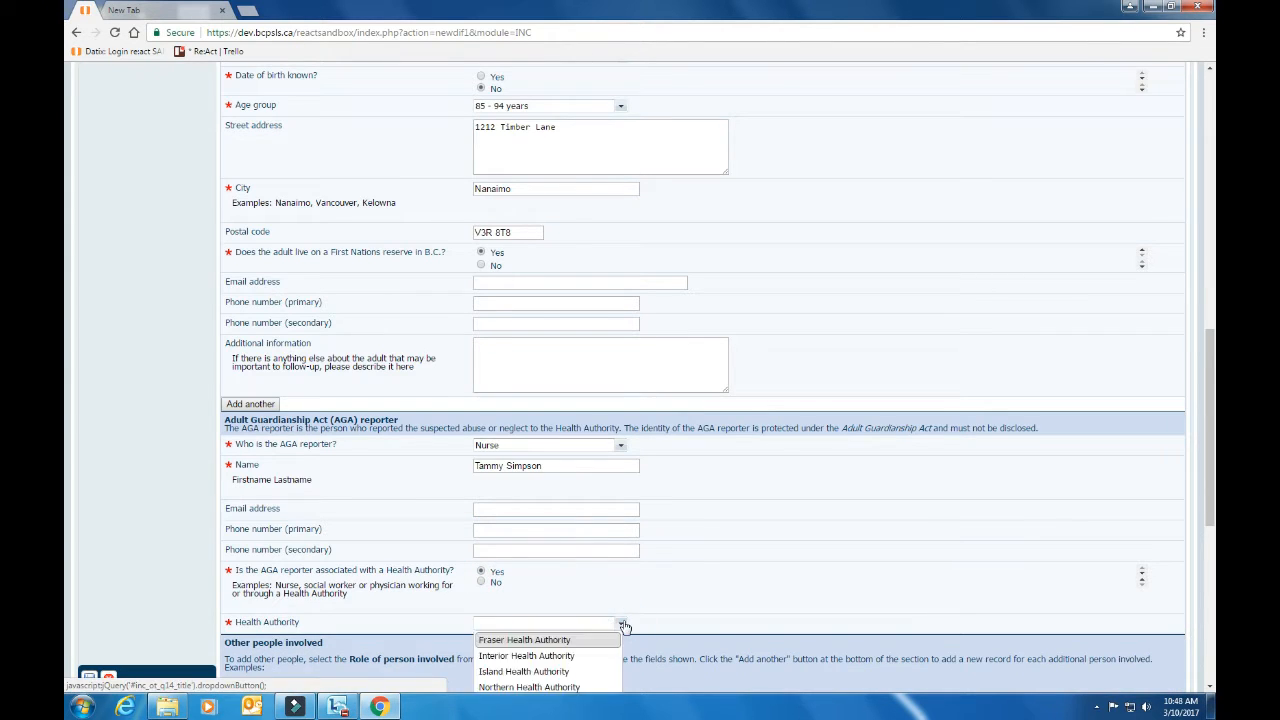
{"action": "scroll", "coordinate": [687, 602], "scroll_direction": "down", "scroll_amount": 3}
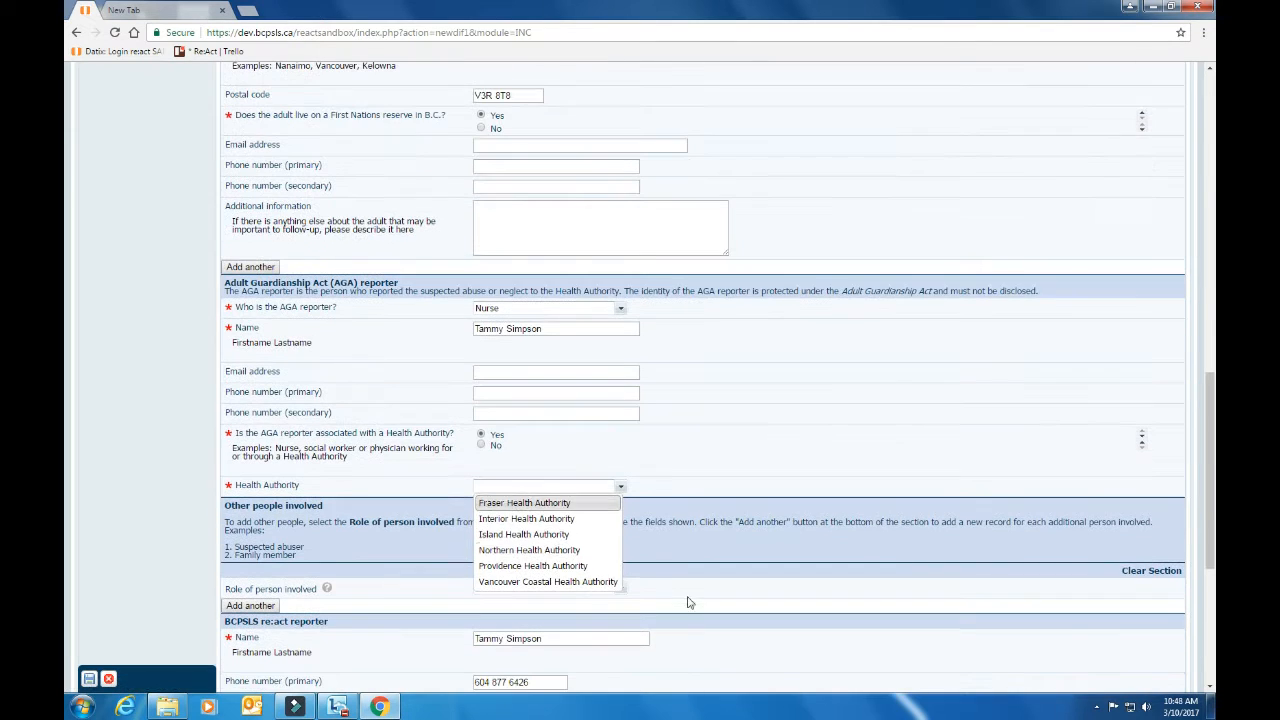
{"action": "left_click", "coordinate": [565, 535]}
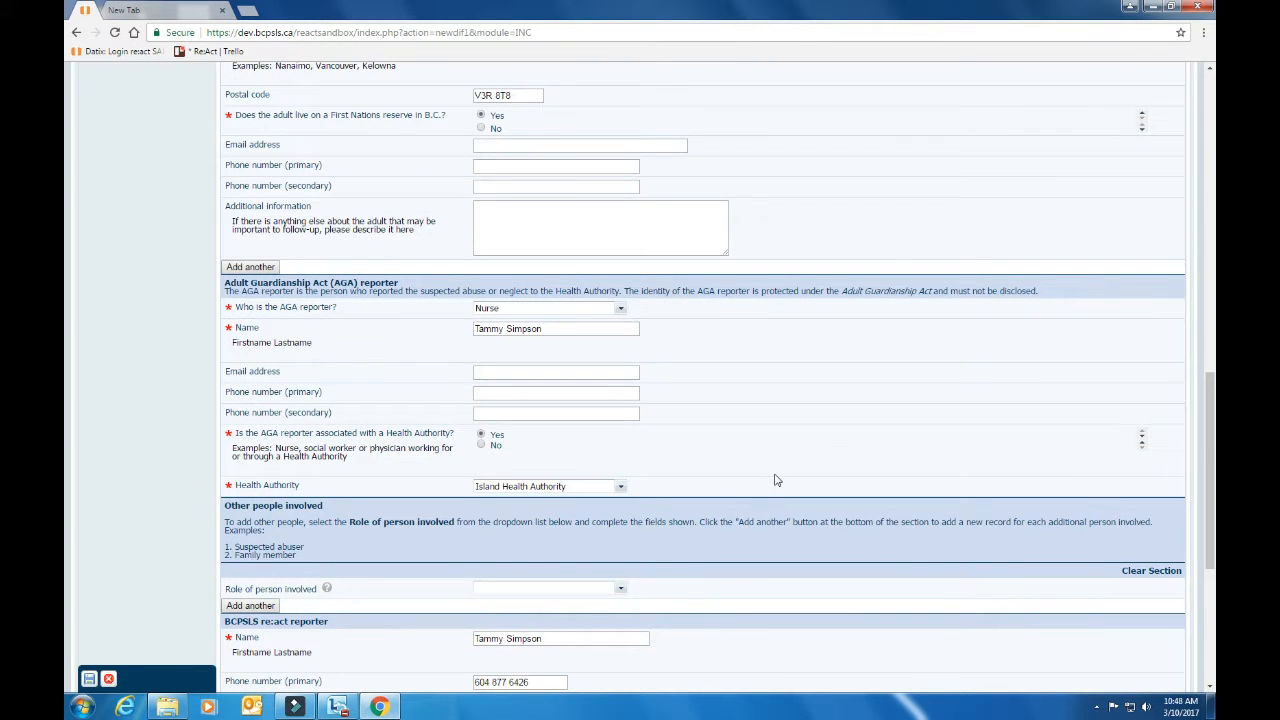
{"action": "scroll", "coordinate": [802, 447], "scroll_direction": "down", "scroll_amount": 5}
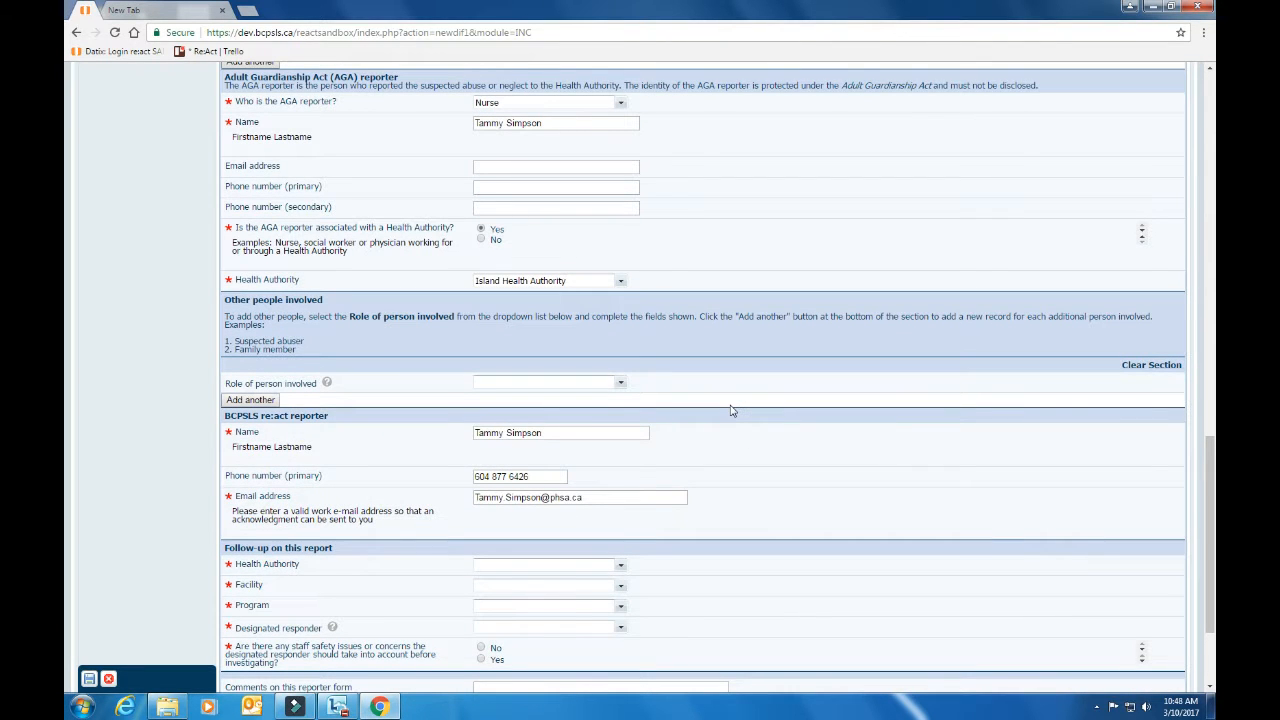
Add a suspected abuser whose relationship to the adult is Daughter / son
{"action": "left_click", "coordinate": [621, 384]}
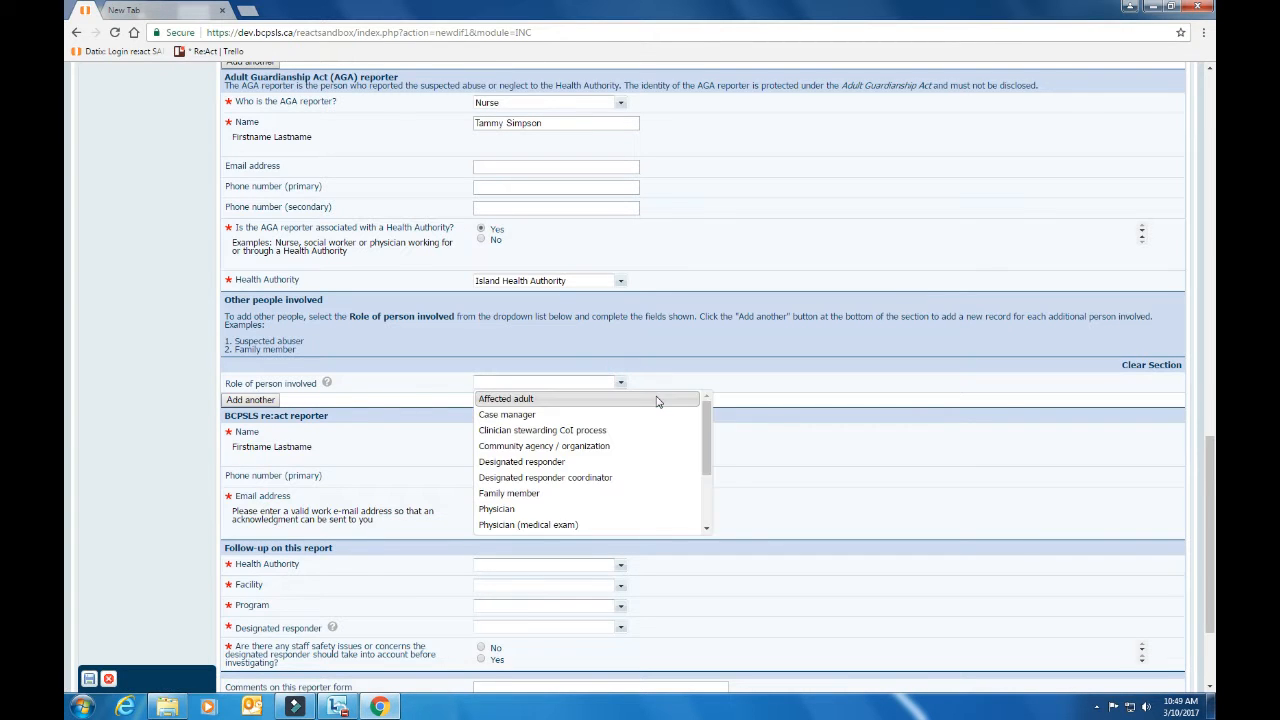
{"action": "left_click_drag", "start_coordinate": [708, 436], "coordinate": [710, 498]}
{"action": "left_click", "coordinate": [563, 511]}
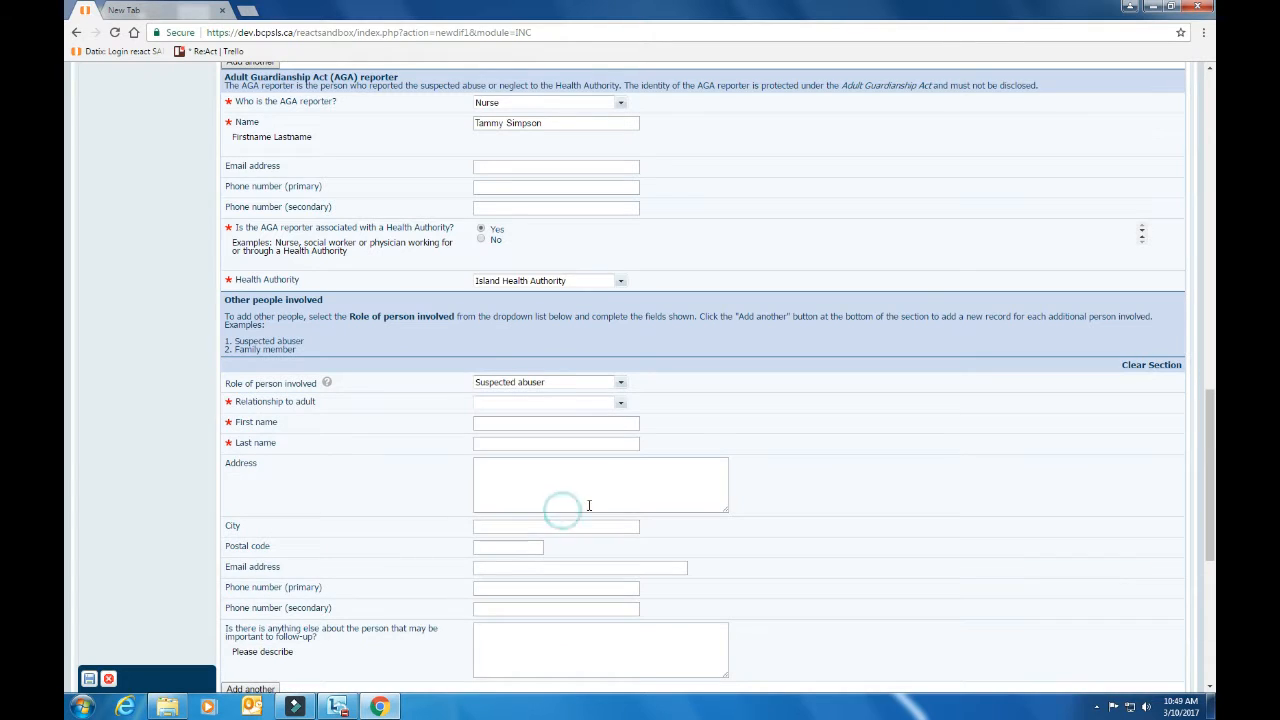
{"action": "left_click", "coordinate": [620, 402]}
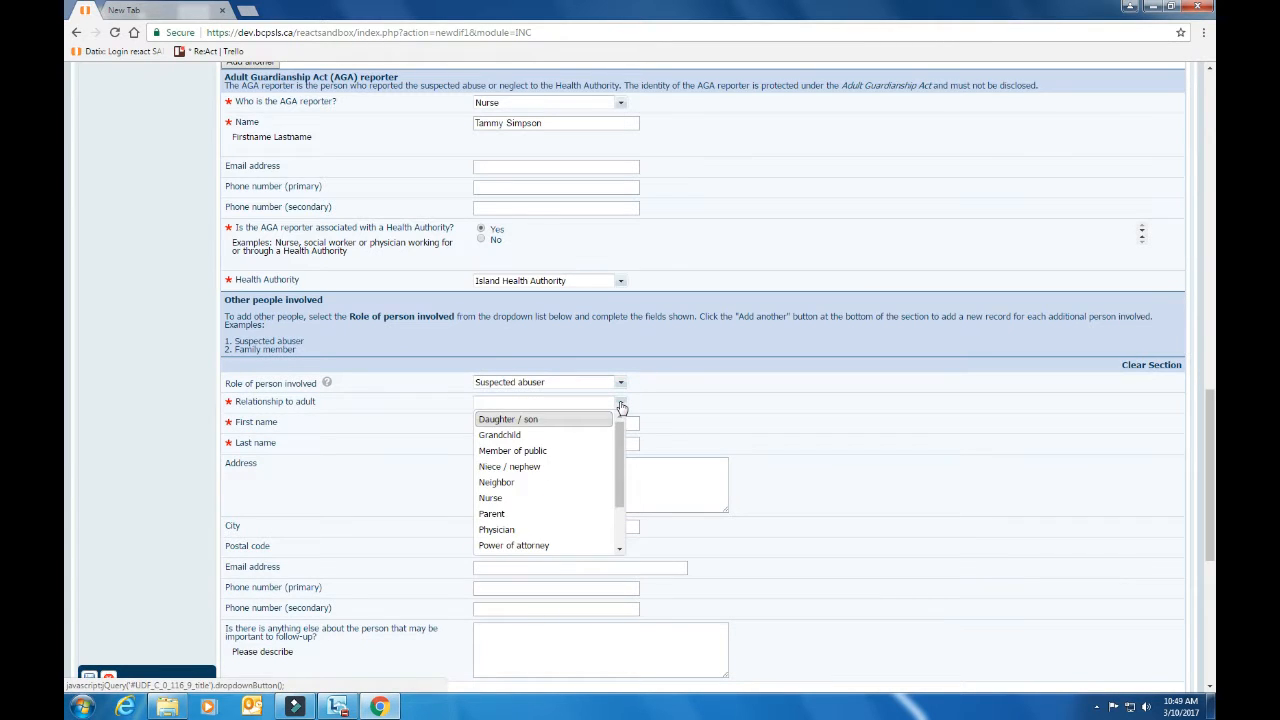
{"action": "left_click", "coordinate": [566, 421]}
Enter the abuser's first and last name, leaving the address blank
{"action": "left_click", "coordinate": [566, 422]}
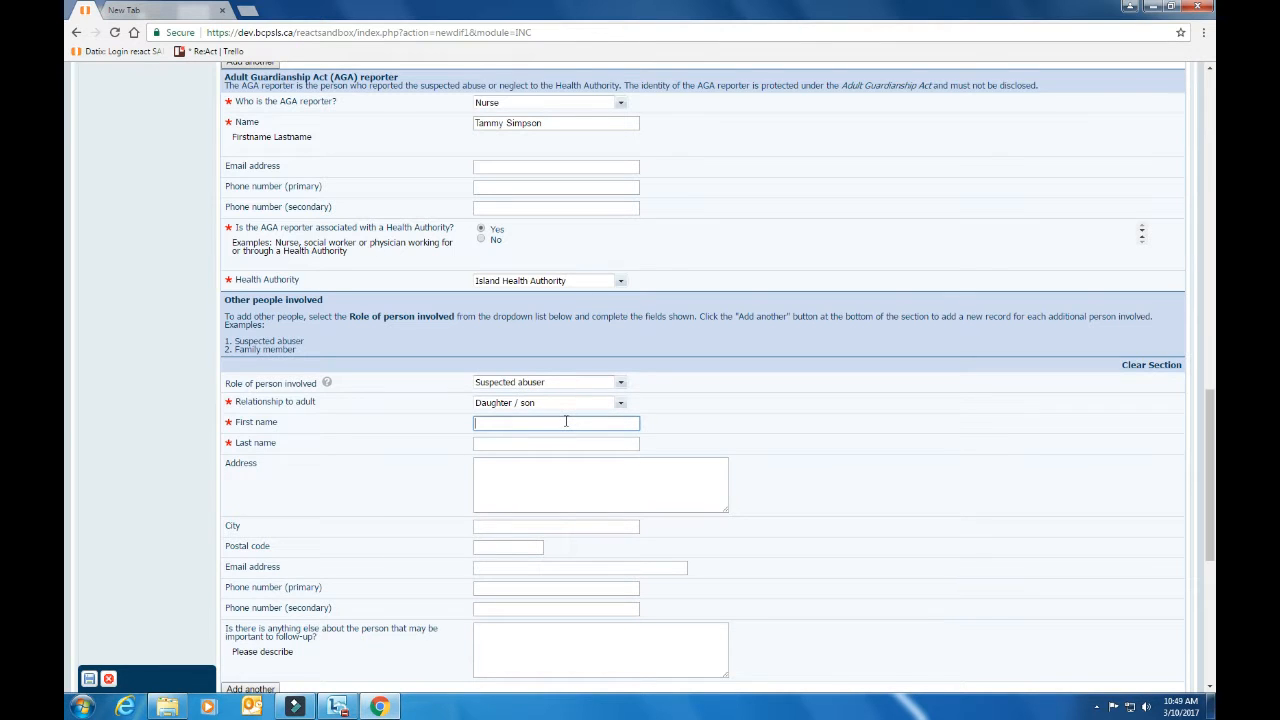
{"action": "key", "text": "Tab"}
{"action": "left_click", "coordinate": [565, 497]}
{"action": "scroll", "coordinate": [566, 504], "scroll_direction": "down", "scroll_amount": 2}
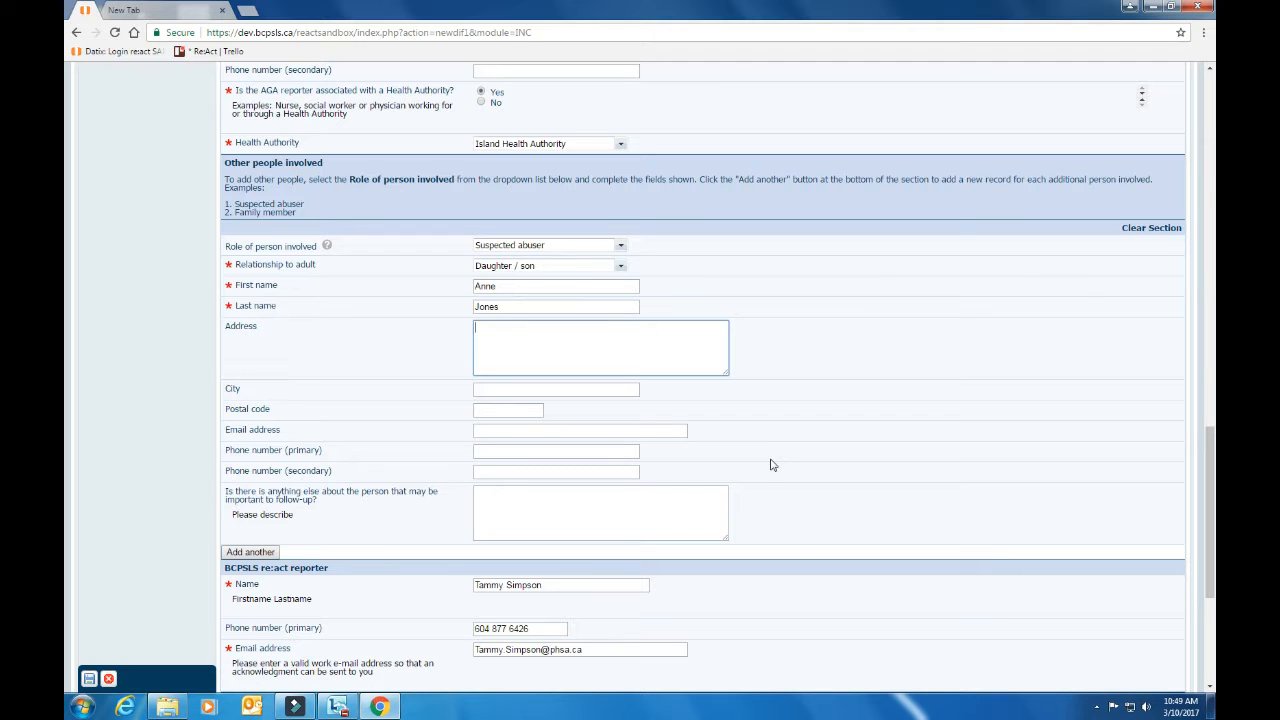
{"action": "left_click", "coordinate": [817, 466]}
{"action": "scroll", "coordinate": [818, 466], "scroll_direction": "down", "scroll_amount": 3}
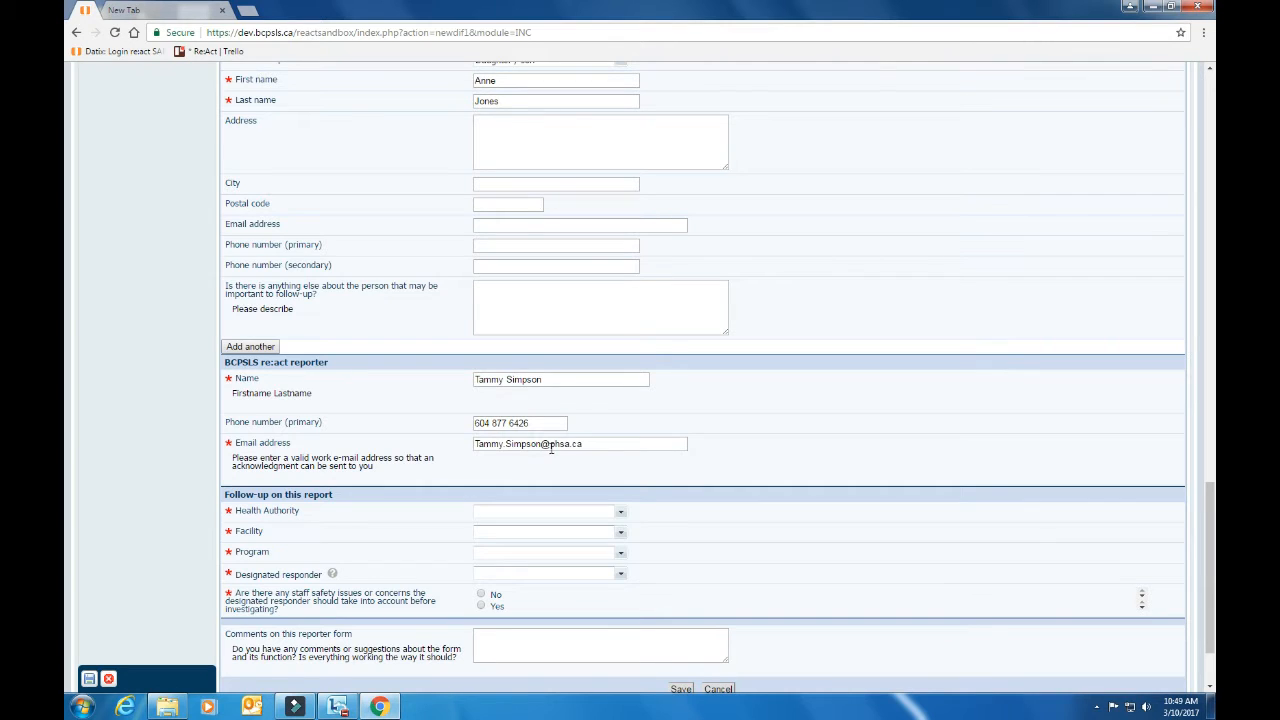
Set follow-up to Island Health Authority, Aberdeen Hospital - Geo 4, and Acute Services
{"action": "scroll", "coordinate": [816, 428], "scroll_direction": "down", "scroll_amount": 3}
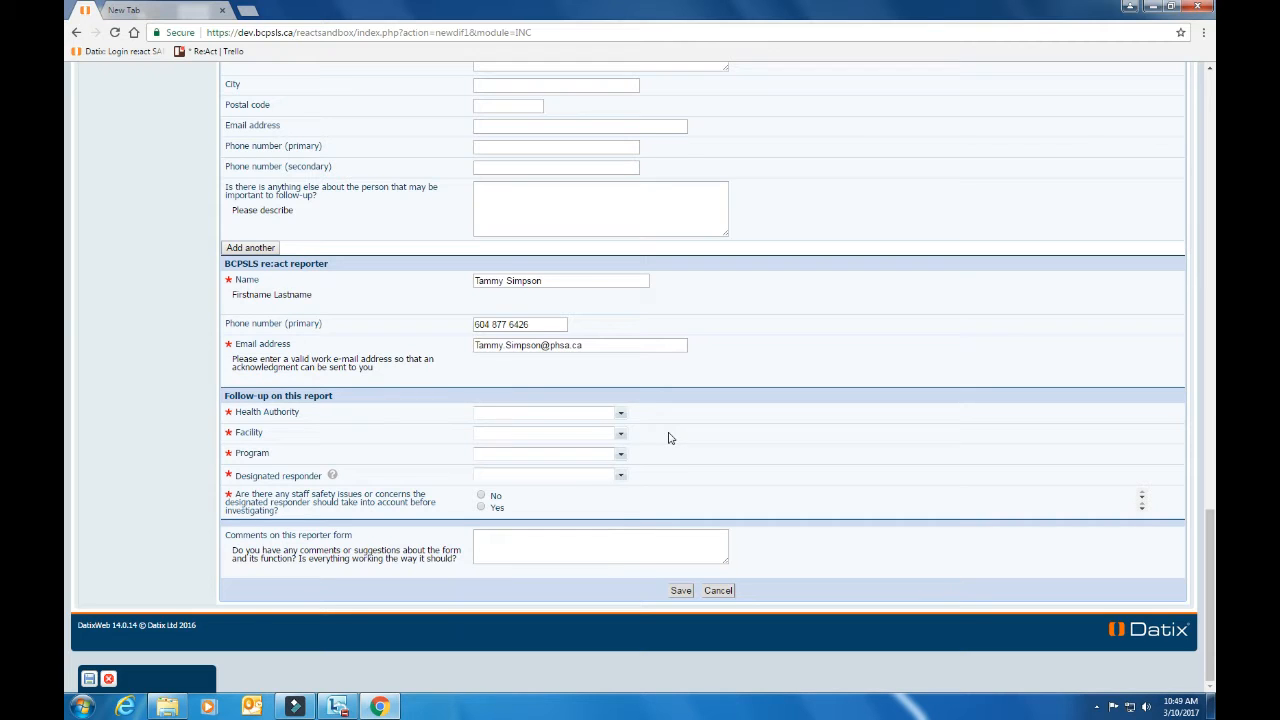
{"action": "left_click", "coordinate": [621, 415]}
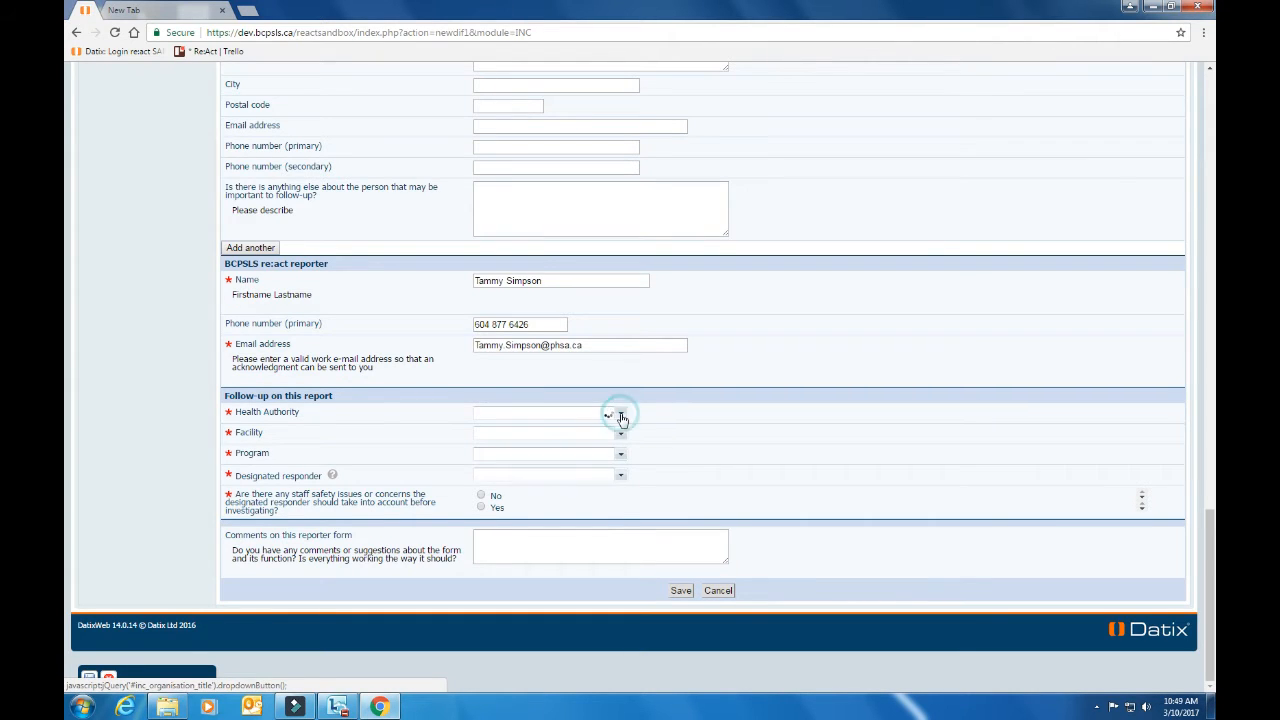
{"action": "left_click", "coordinate": [580, 462]}
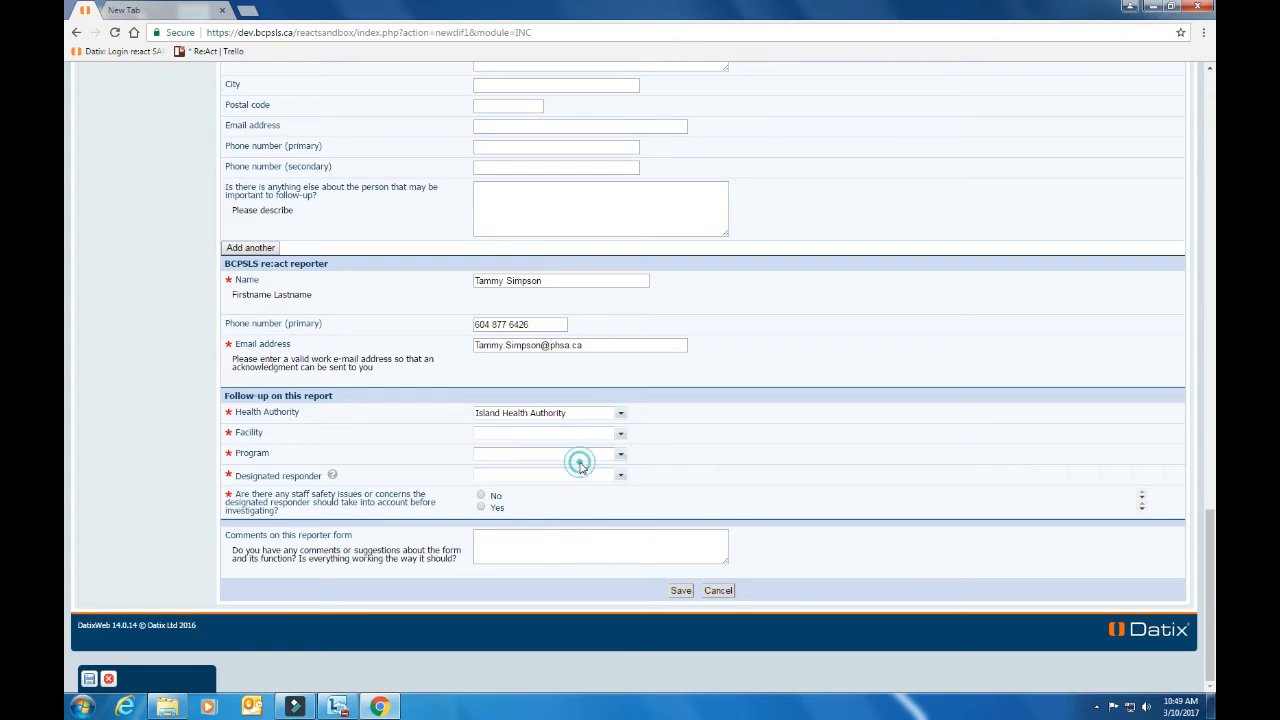
{"action": "left_click", "coordinate": [620, 435]}
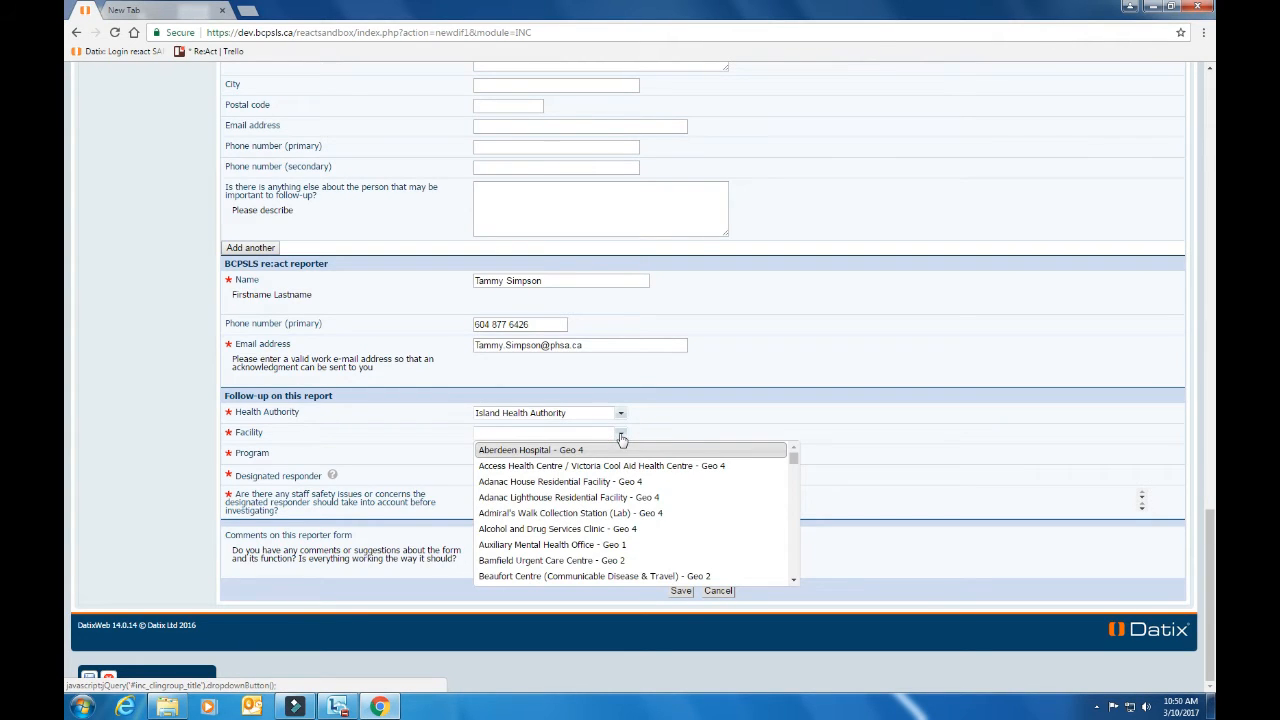
{"action": "left_click", "coordinate": [592, 450]}
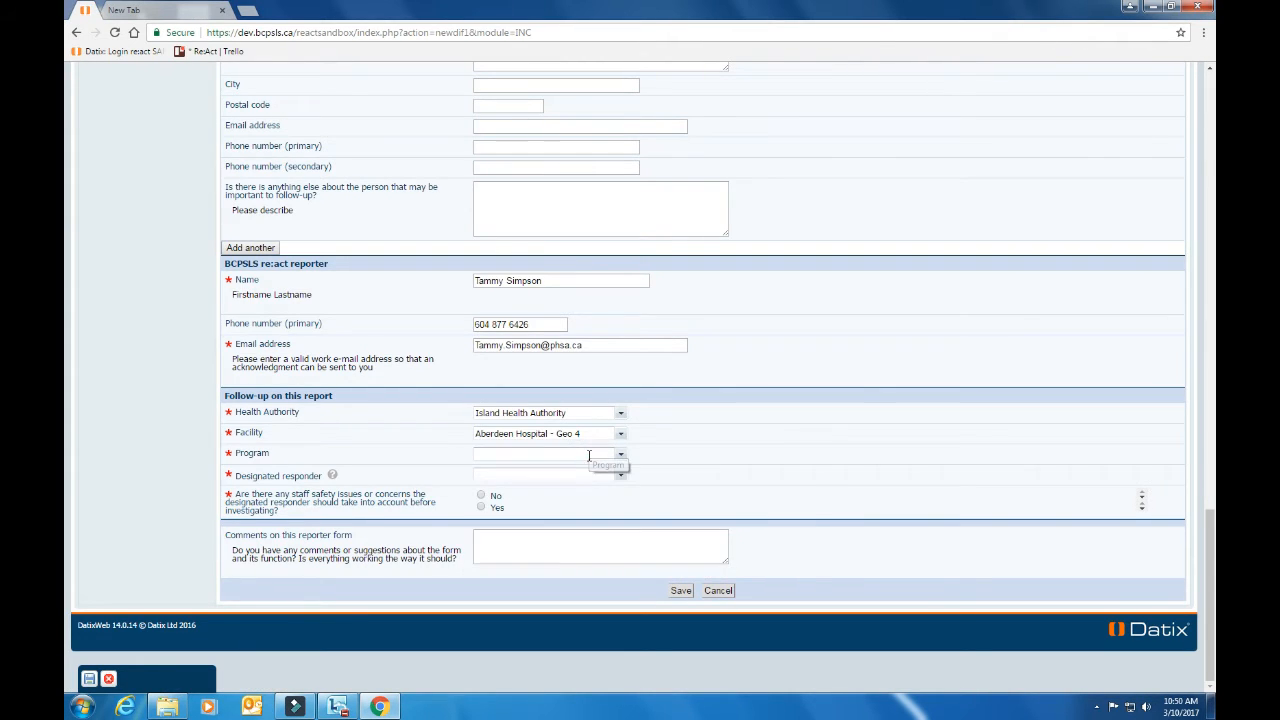
{"action": "left_click", "coordinate": [621, 455]}
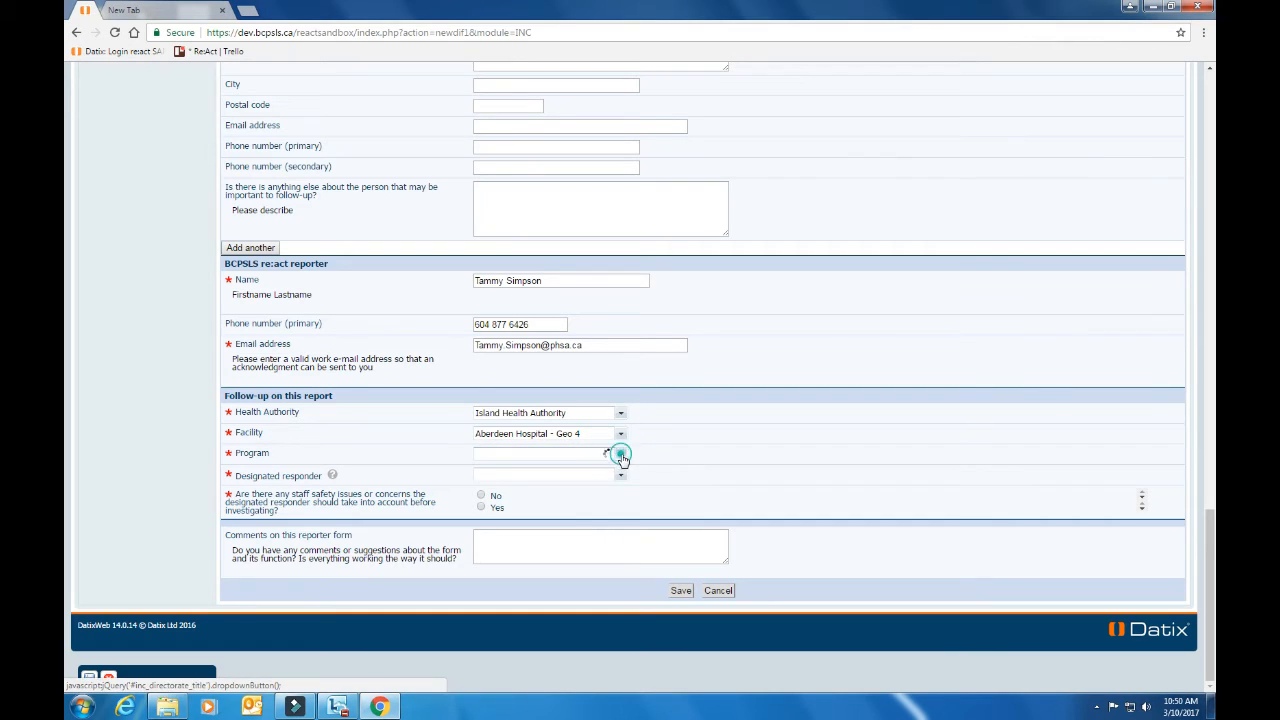
{"action": "left_click", "coordinate": [575, 472]}
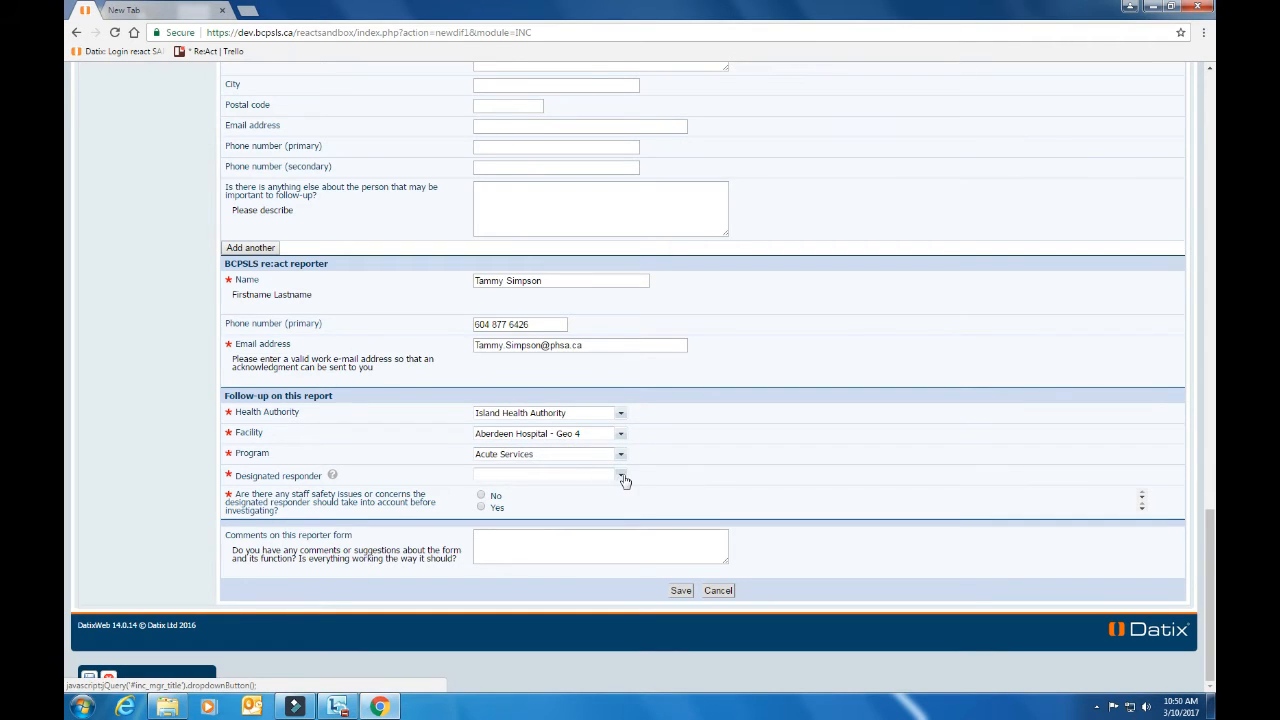
Search for the designated responder by name and assign the suggested match
{"action": "left_click", "coordinate": [584, 476]}
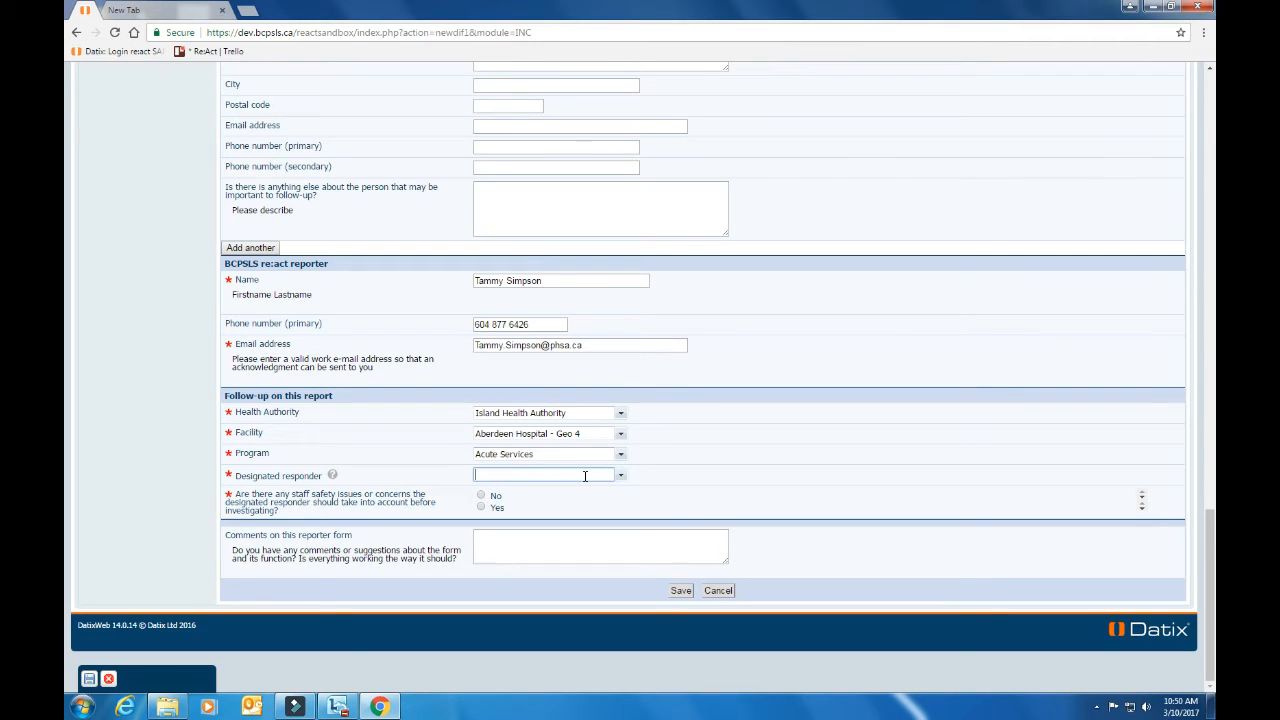
{"action": "type", "text": "matthew"}
{"action": "left_click", "coordinate": [582, 491]}
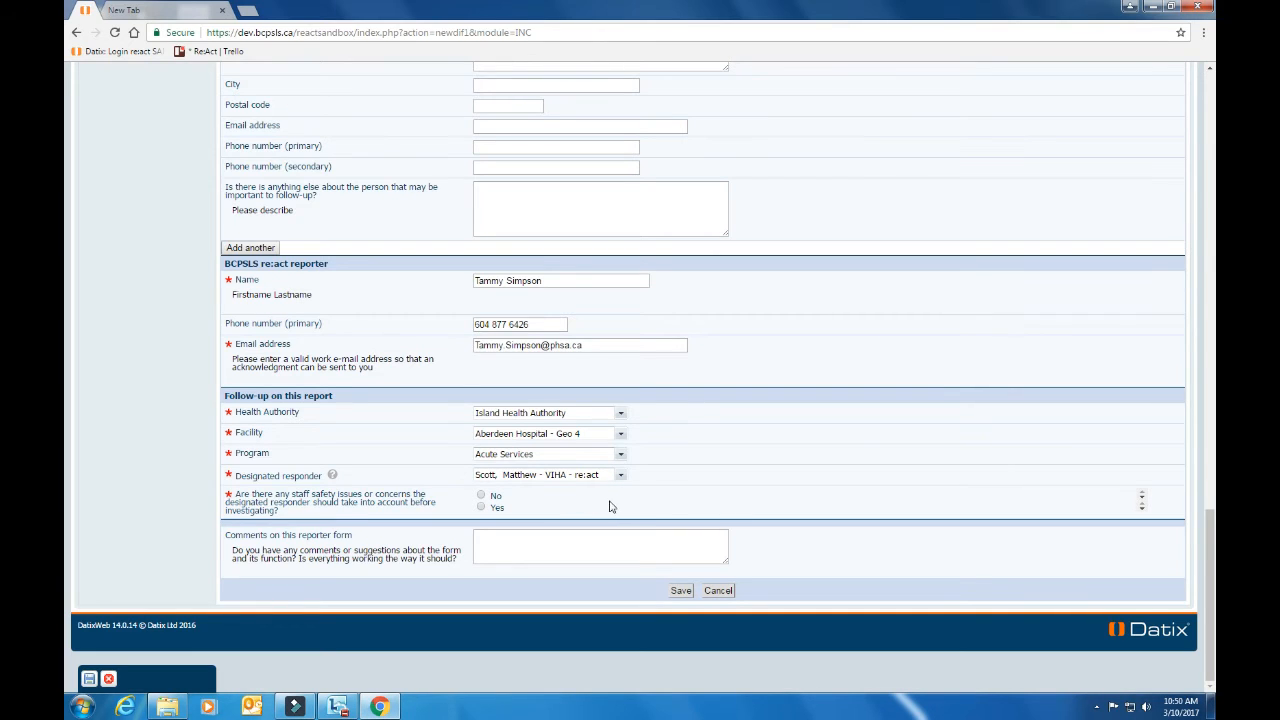
Answer Yes to staff safety concerns, describe it as 'Large dog on property.', and save the report
{"action": "left_click", "coordinate": [481, 508]}
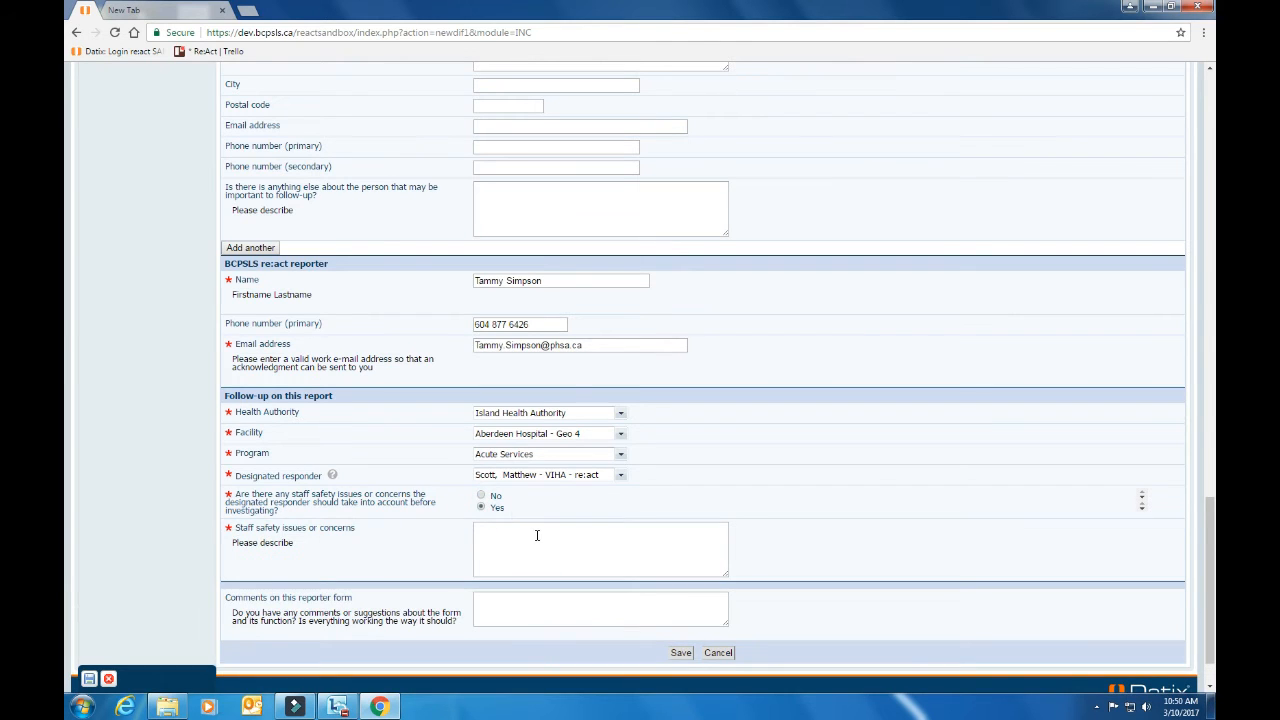
{"action": "left_click", "coordinate": [536, 535]}
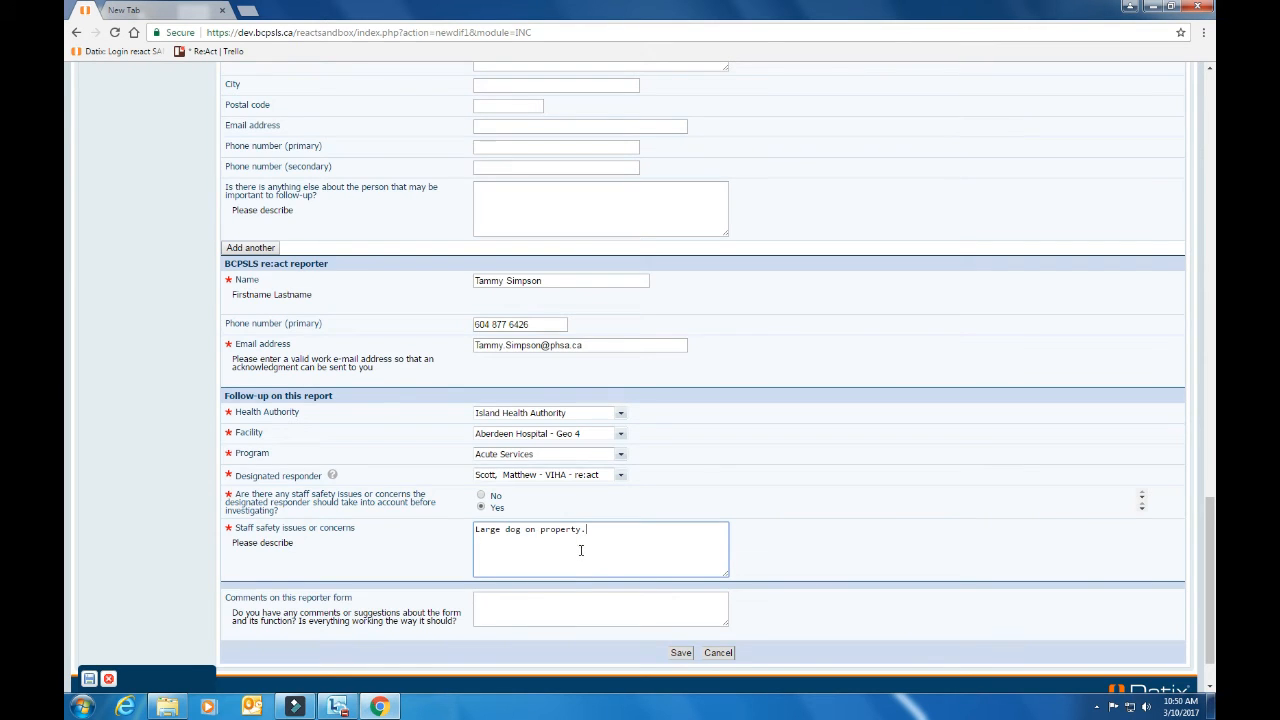
{"action": "scroll", "coordinate": [583, 551], "scroll_direction": "down", "scroll_amount": 1}
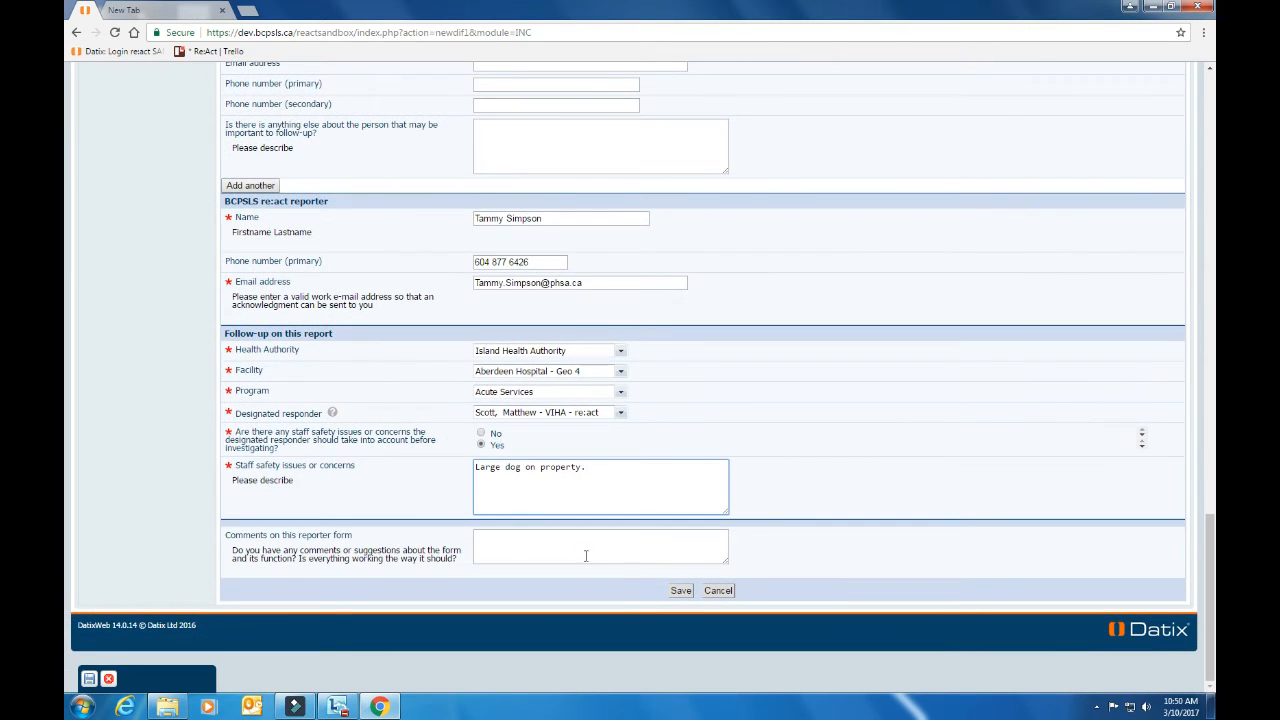
{"action": "left_click", "coordinate": [680, 592]}
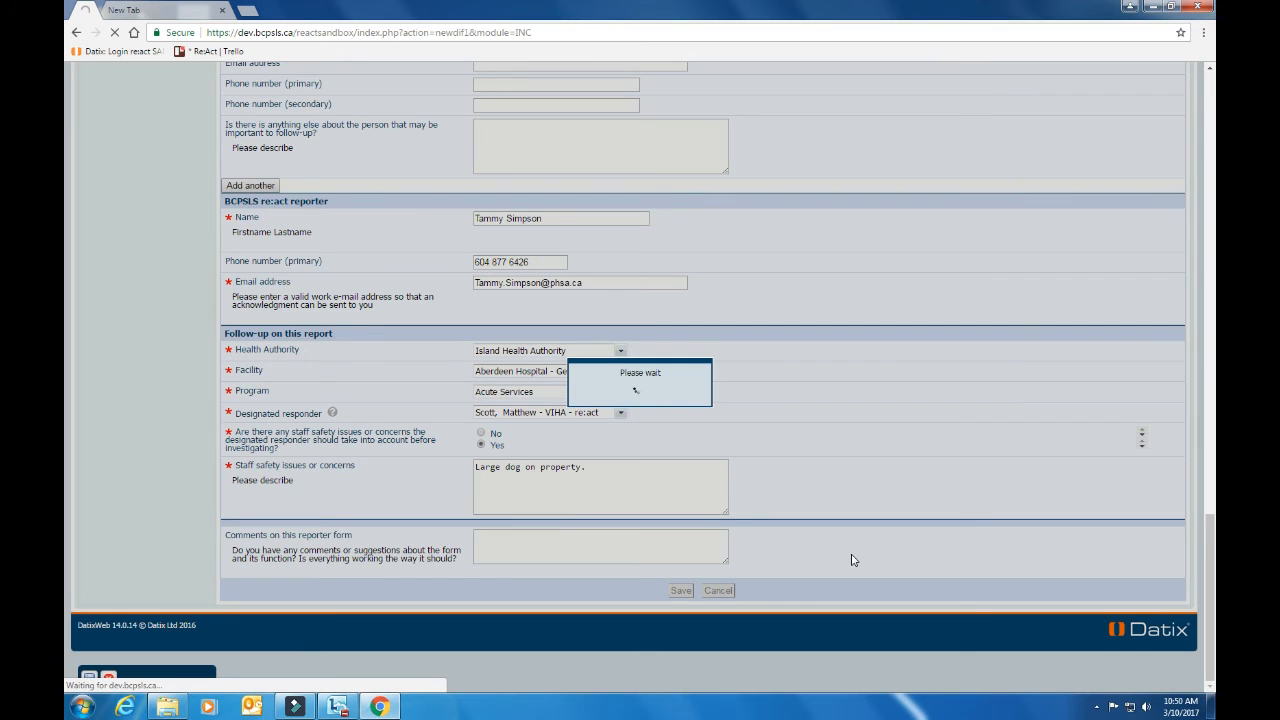